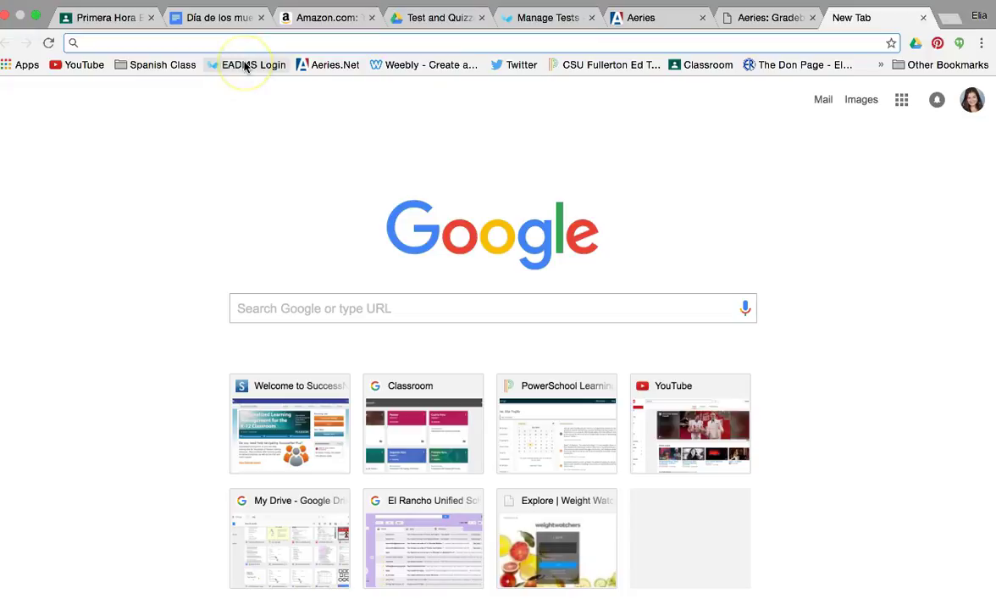
# Step: Search the web for 'don page' and open the El Rancho High School Don Page
pyautogui.click(137, 42)
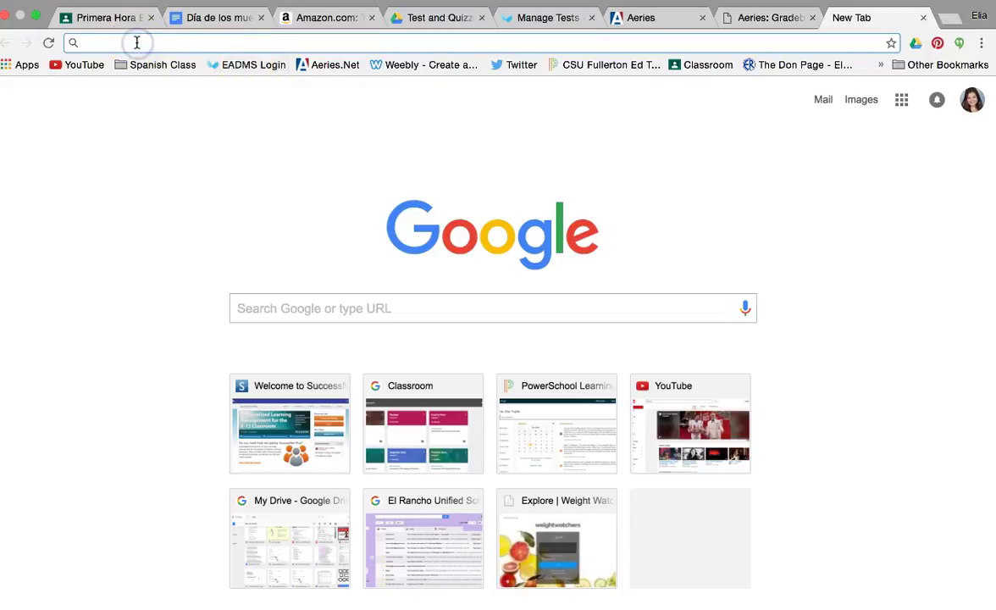
pyautogui.write('don page')
pyautogui.press('Return')
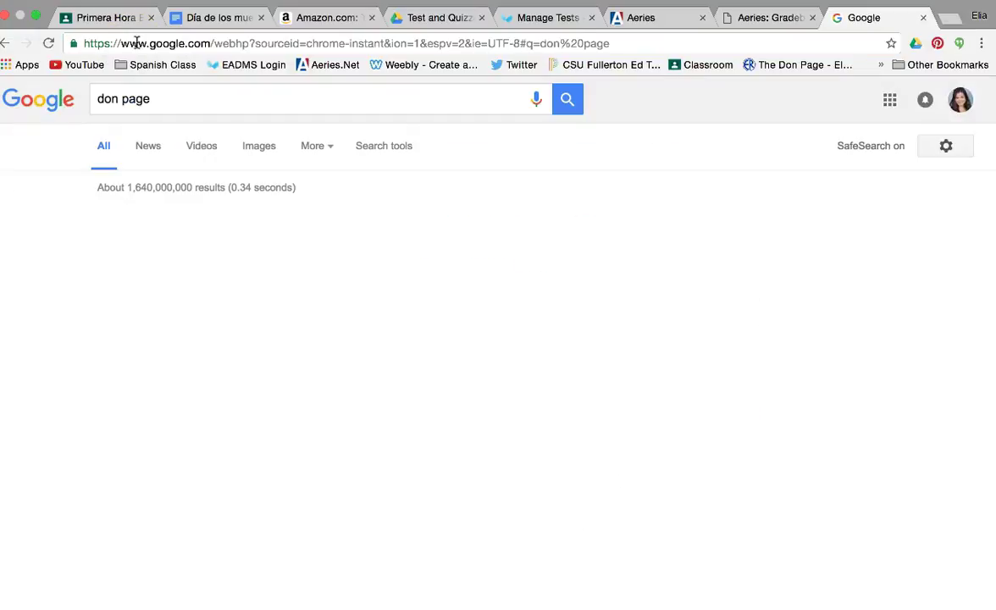
pyautogui.click(152, 223)
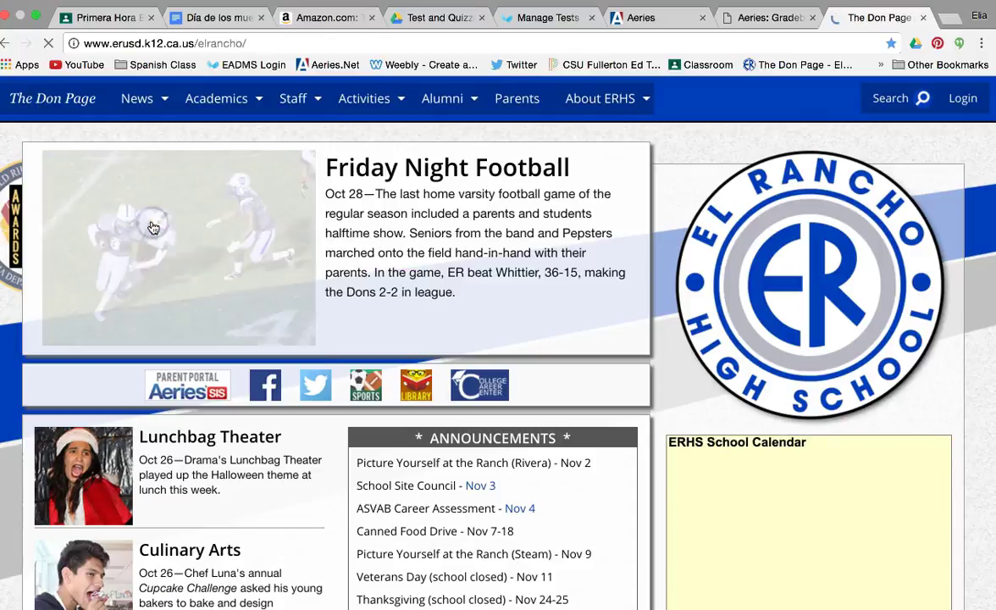
# Step: Go to EADMS from the site's Staff > Tools menu
pyautogui.moveTo(364, 103)
pyautogui.moveTo(283, 98)
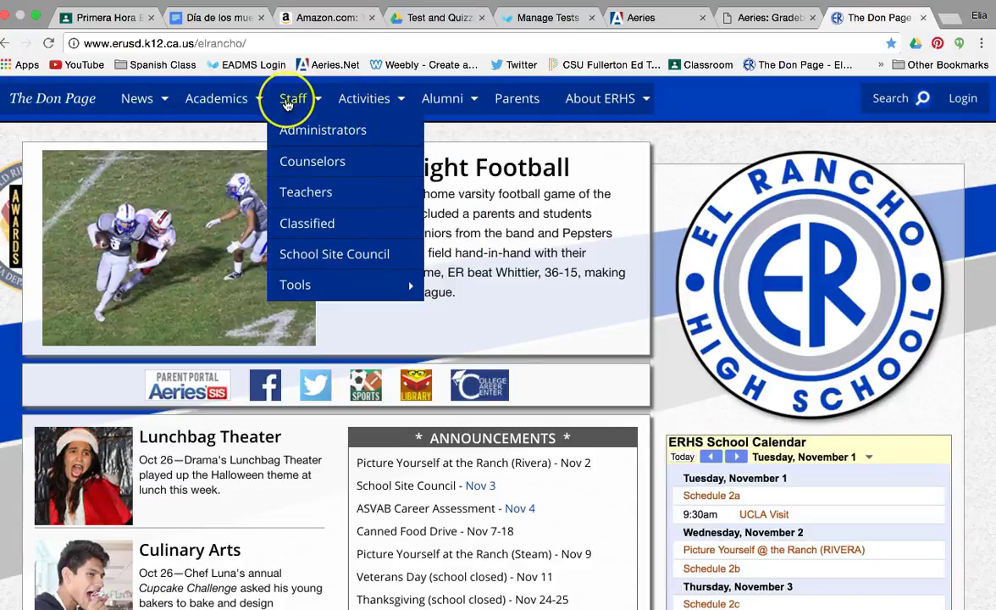
pyautogui.moveTo(287, 294)
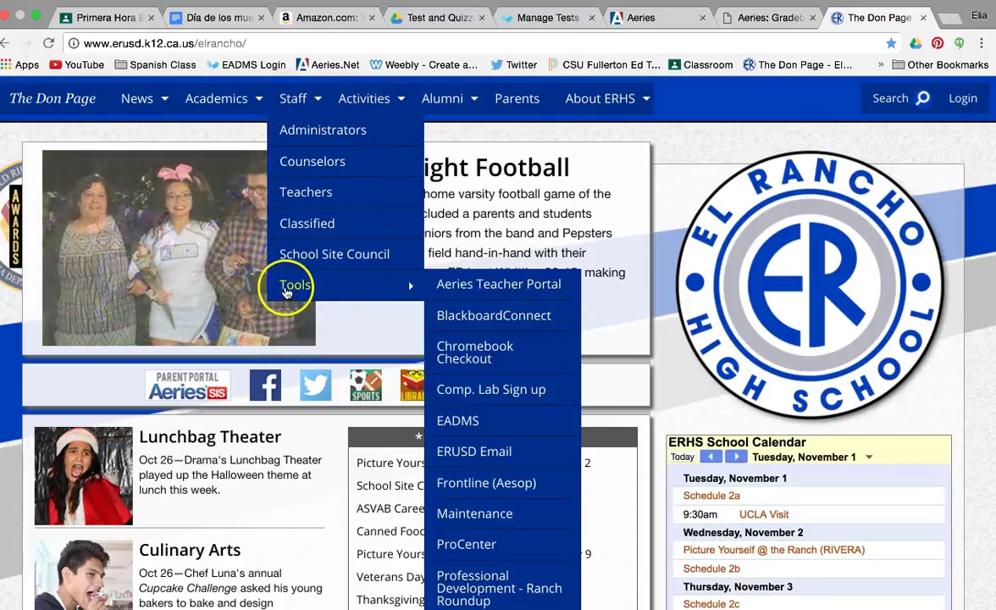
pyautogui.click(506, 428)
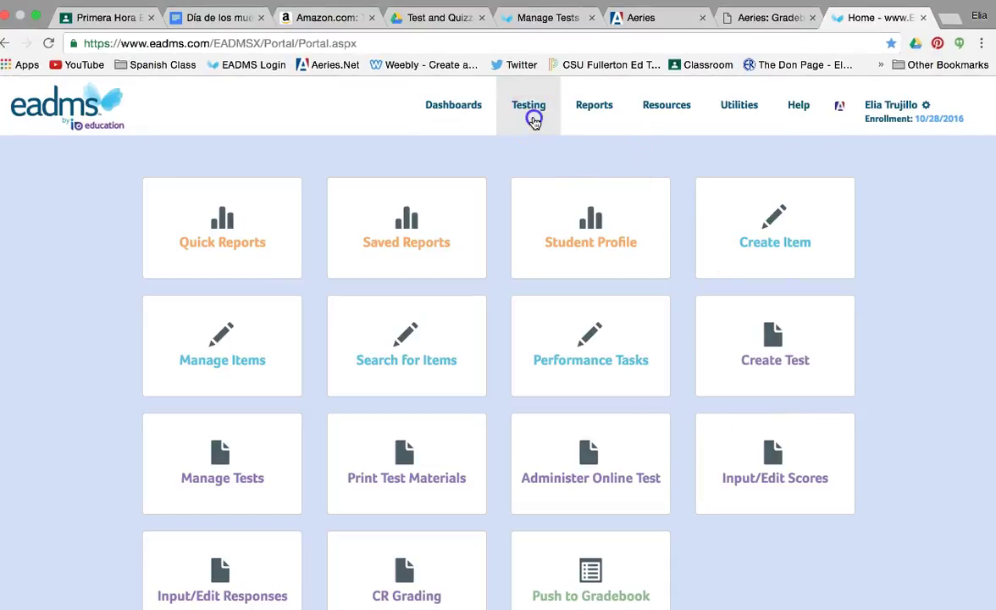
# Step: Start a new test from the Testing menu and set its category to Teacher Test
pyautogui.click(532, 114)
pyautogui.click(535, 151)
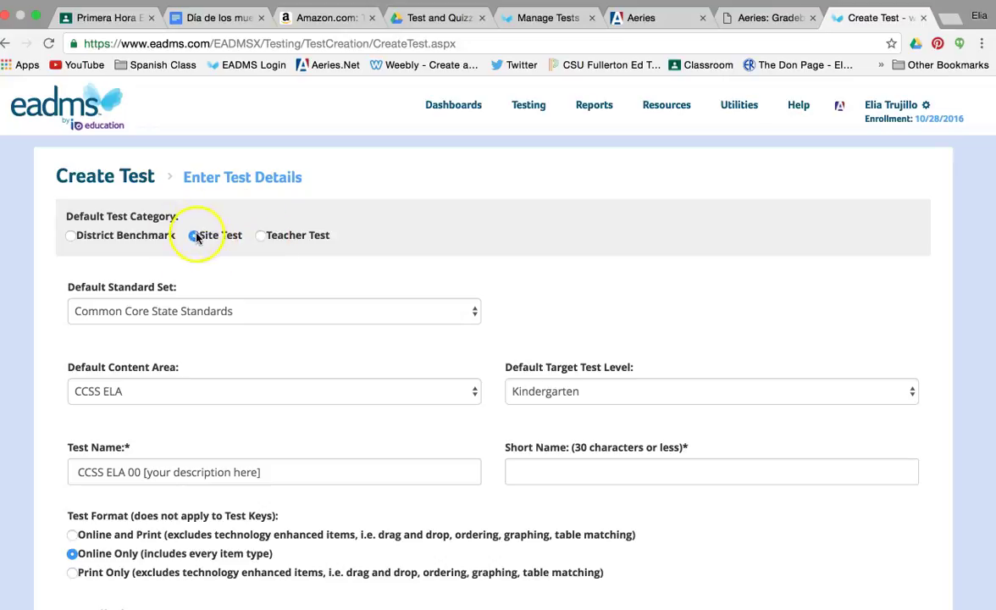
pyautogui.click(261, 236)
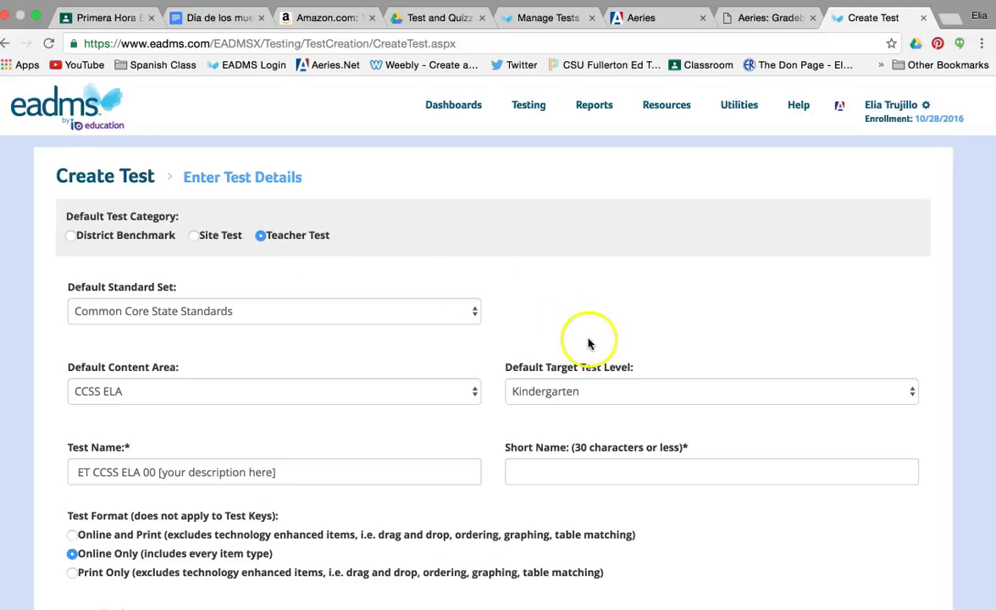
pyautogui.scroll(-1, 584, 338)
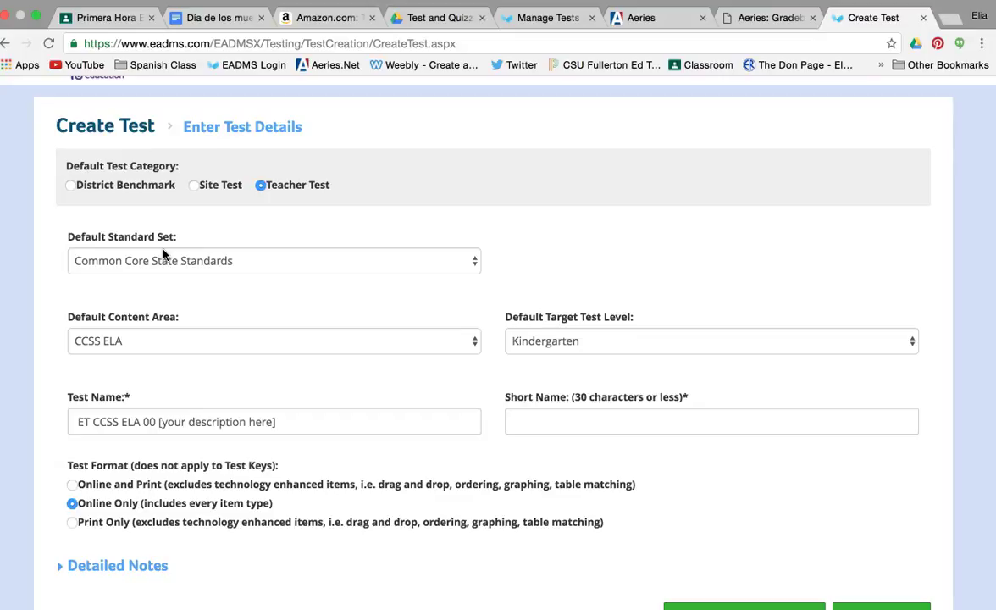
# Step: Choose No Standard Addressed for the default standard set and target test level
pyautogui.click(191, 262)
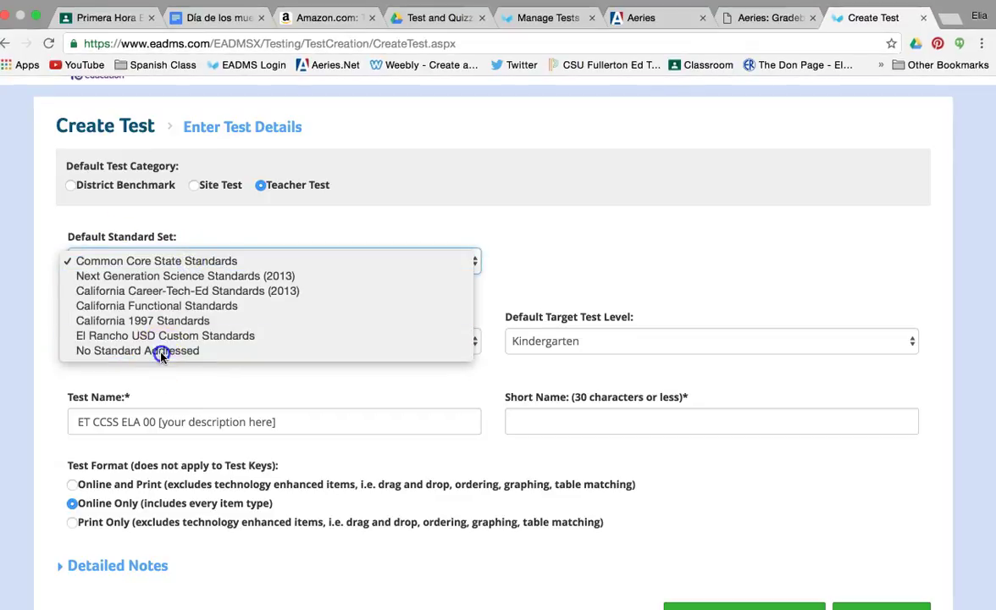
pyautogui.click(147, 324)
pyautogui.click(159, 339)
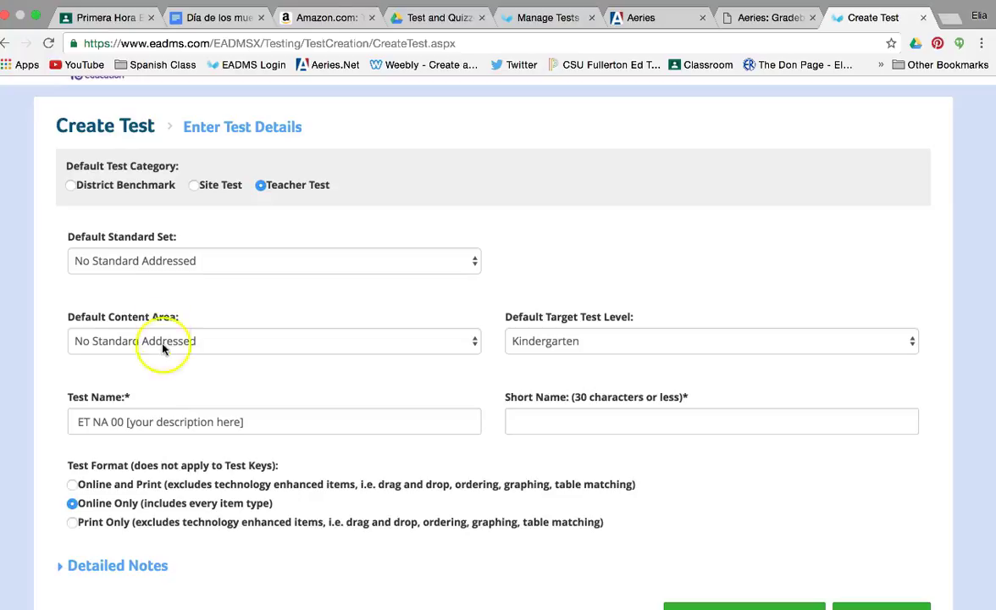
pyautogui.click(583, 342)
pyautogui.click(557, 568)
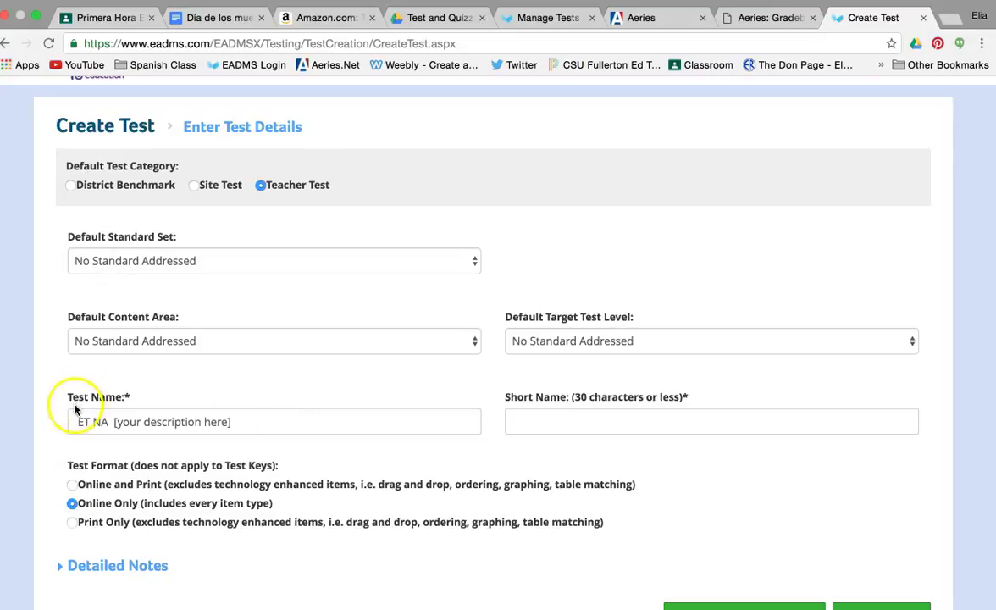
# Step: Replace the default test name with 'Level 2 Chapter 1B Video Demo'
pyautogui.click(231, 423)
pyautogui.moveTo(231, 422); pyautogui.dragTo(65, 415)
pyautogui.press('BackSpace')
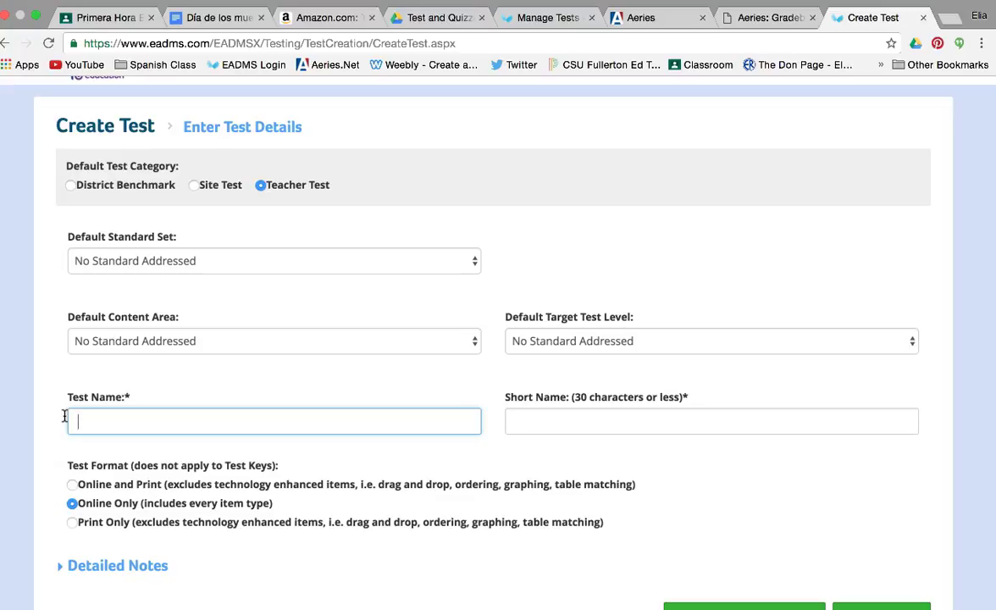
pyautogui.write('Level 2')
pyautogui.write('Chapter 1B')
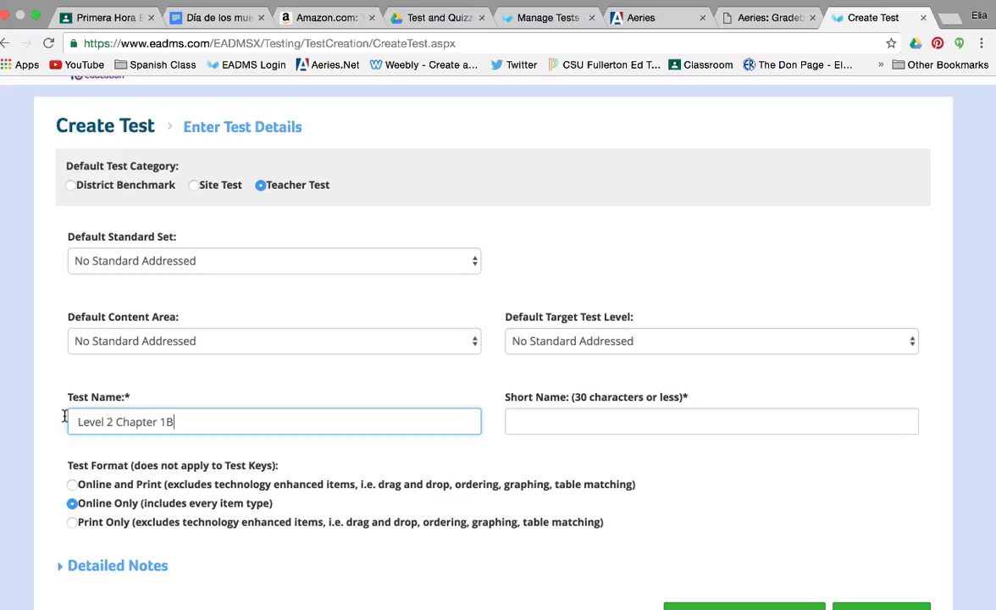
pyautogui.write(' Video Demo')
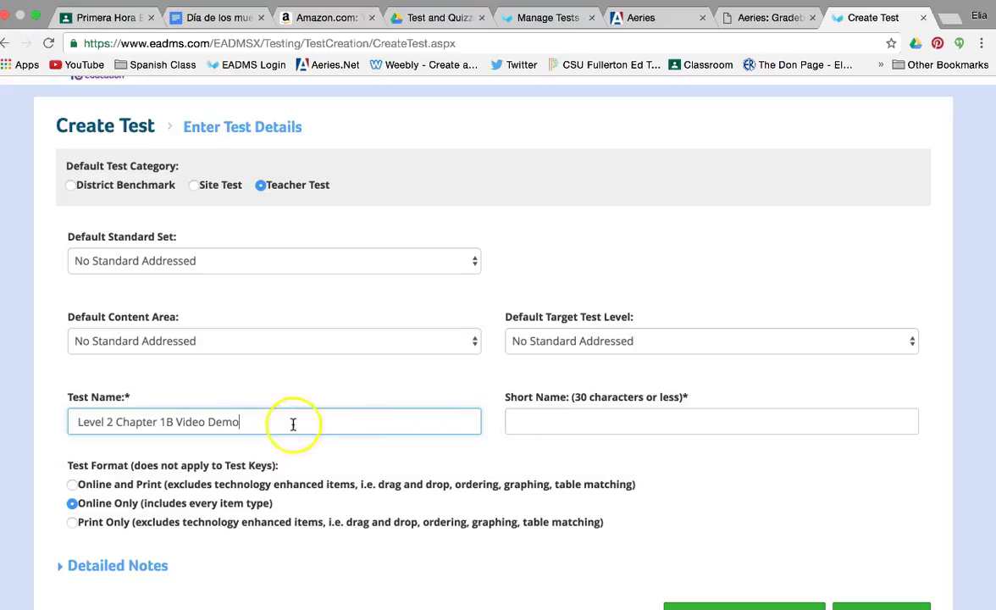
# Step: Enter 'L2 Chap1B Video Demo' as the test's short name
pyautogui.click(514, 424)
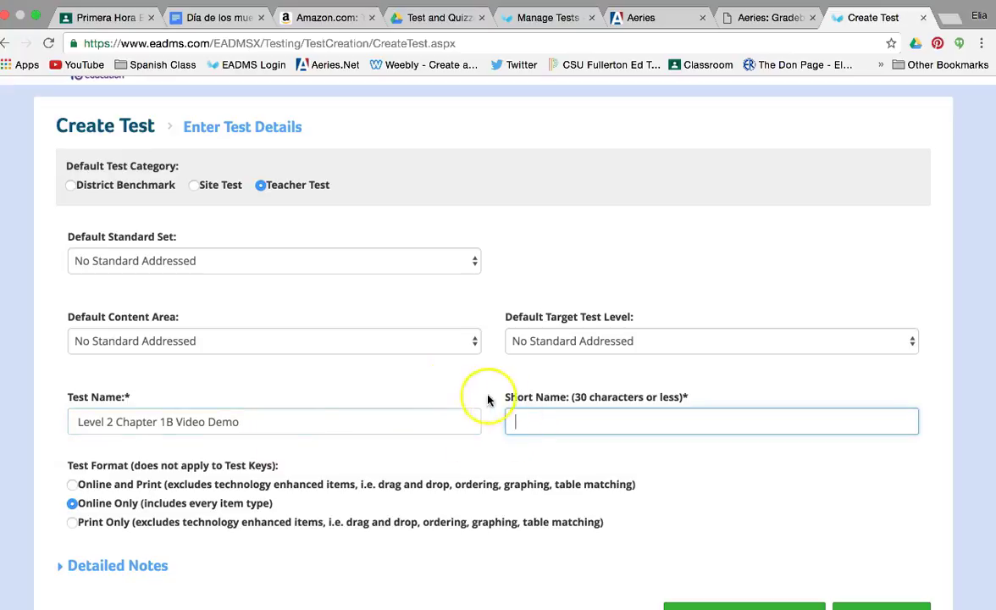
pyautogui.write('L2 ')
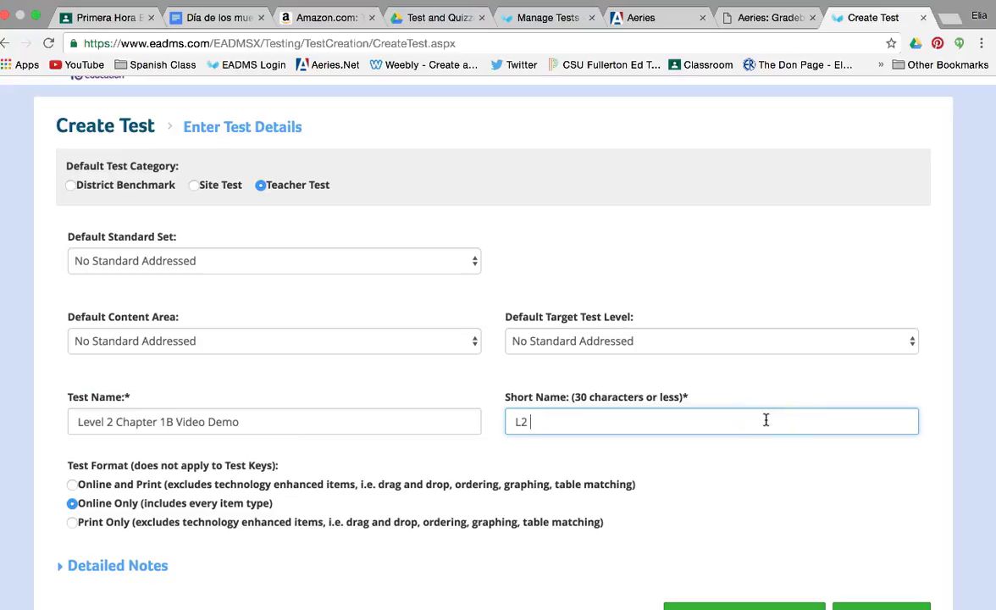
pyautogui.write('Chap1B Video Demo')
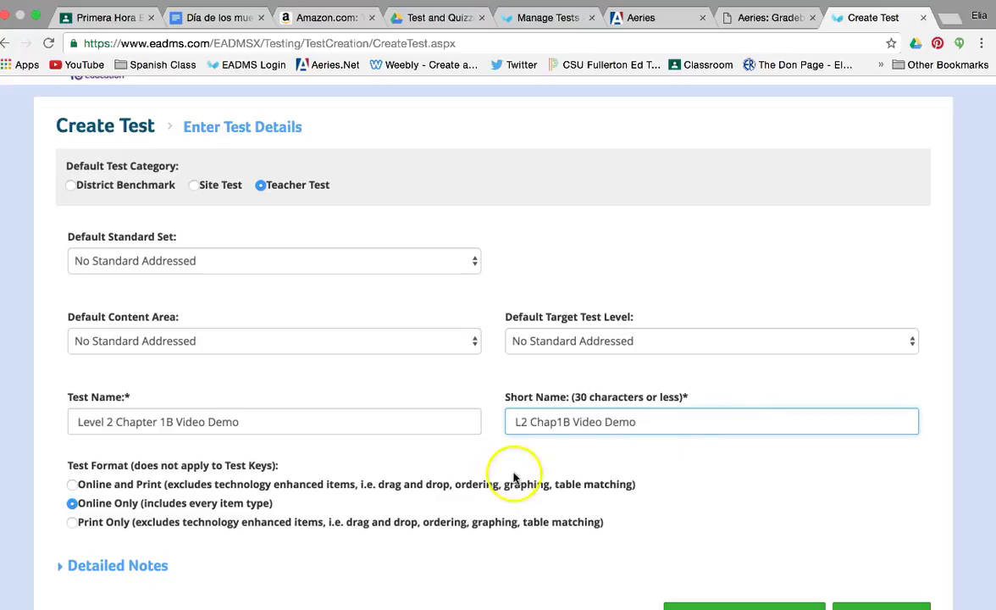
pyautogui.scroll(-2, 508, 478)
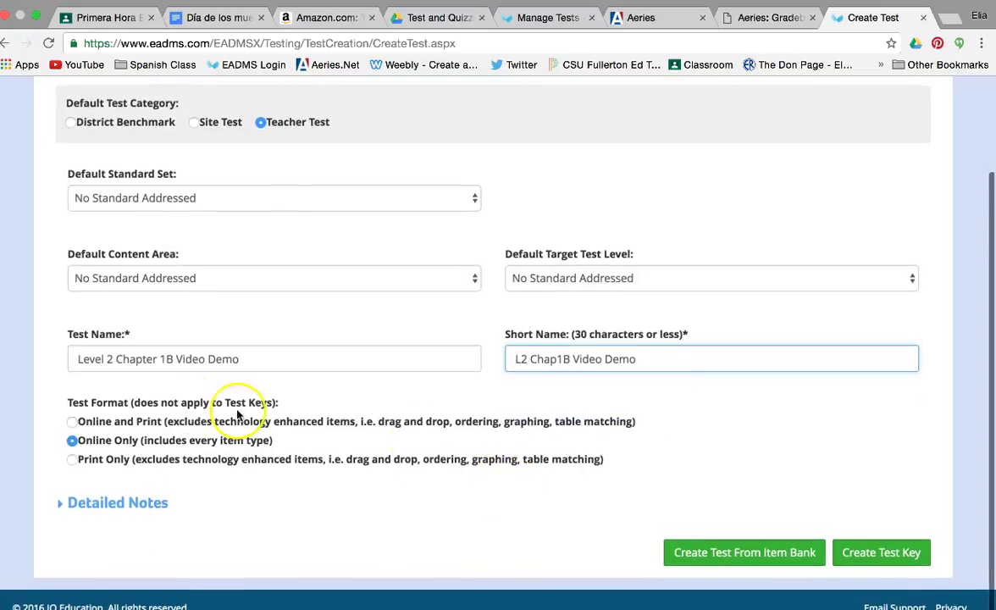
# Step: Set the test format to Print Only and create the test key
pyautogui.click(73, 460)
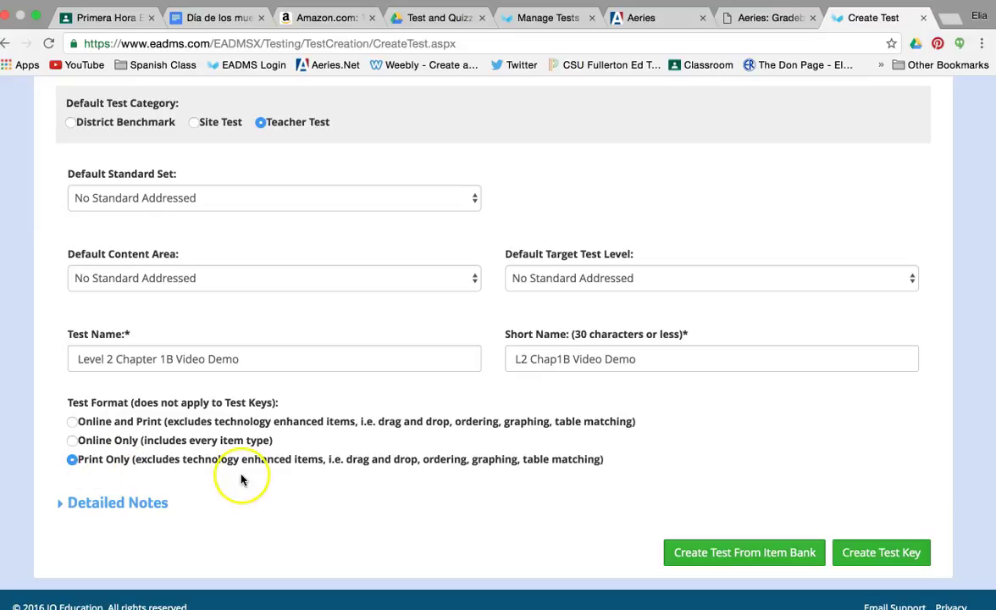
pyautogui.click(880, 555)
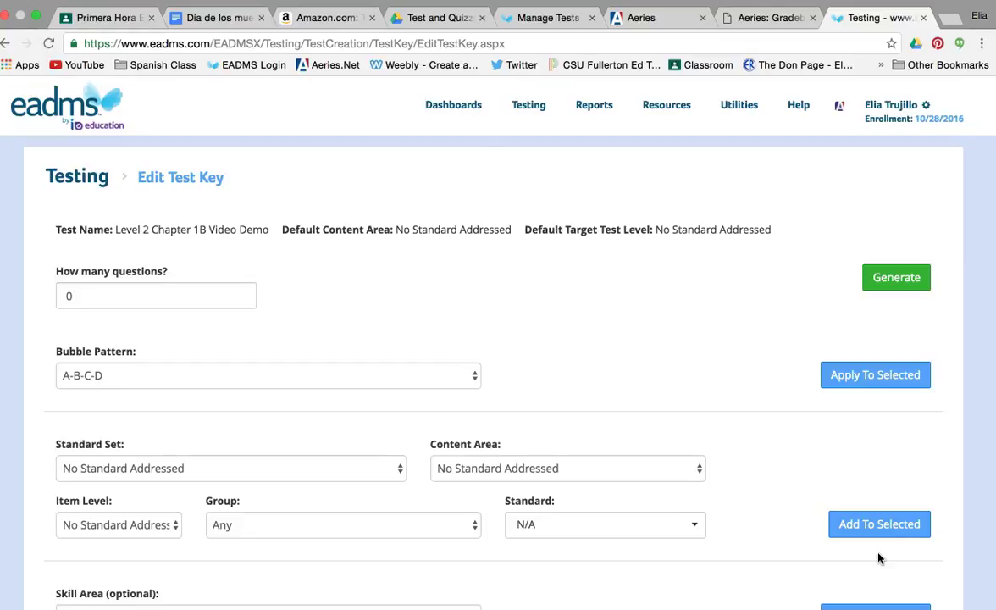
# Step: Change 'How many questions?' to 6 and generate the question rows
pyautogui.scroll(-1, 691, 380)
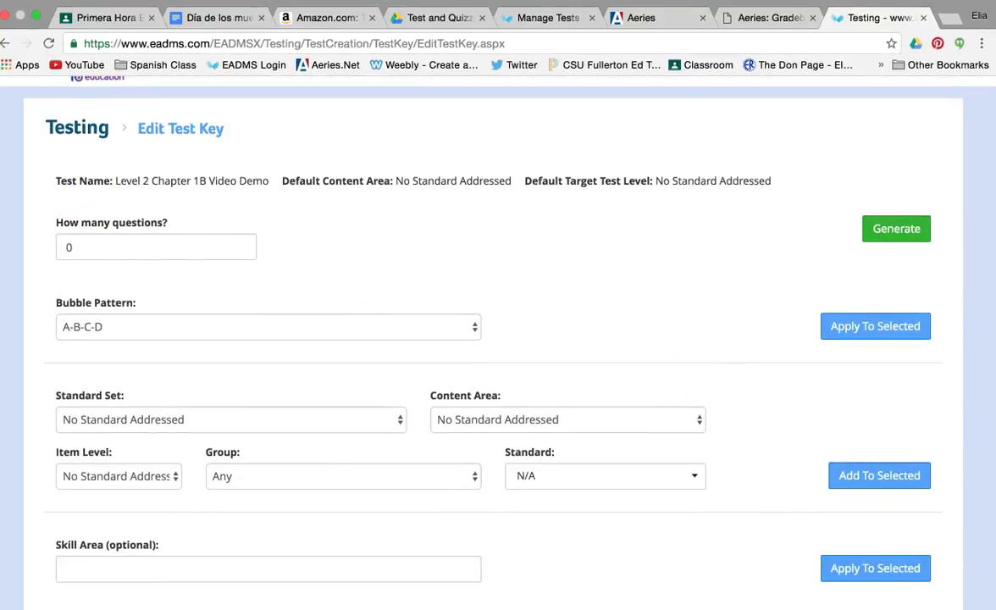
pyautogui.click(138, 251)
pyautogui.press('BackSpace')
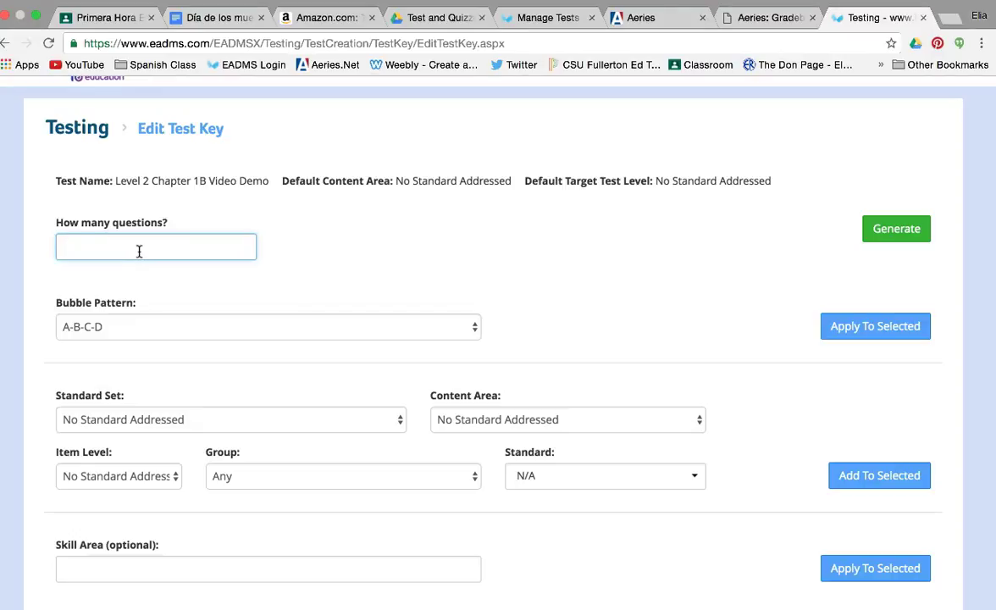
pyautogui.write('6')
pyautogui.click(147, 266)
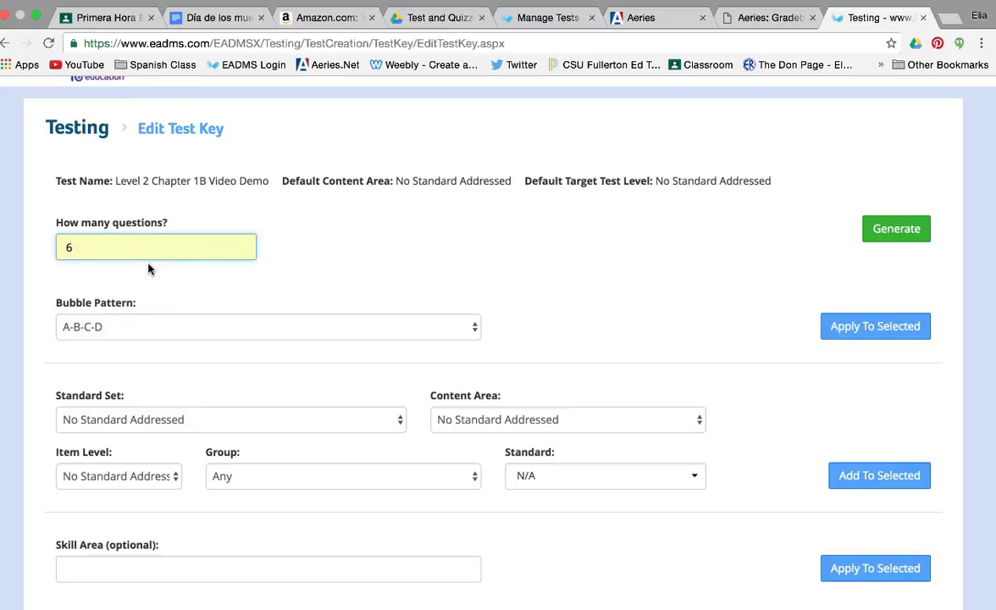
pyautogui.click(305, 229)
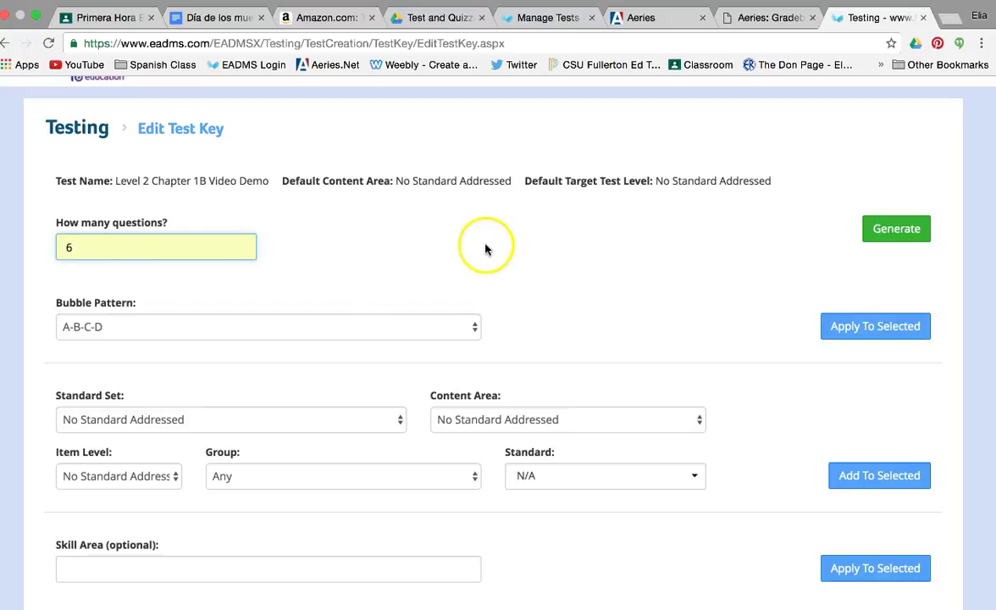
pyautogui.click(904, 230)
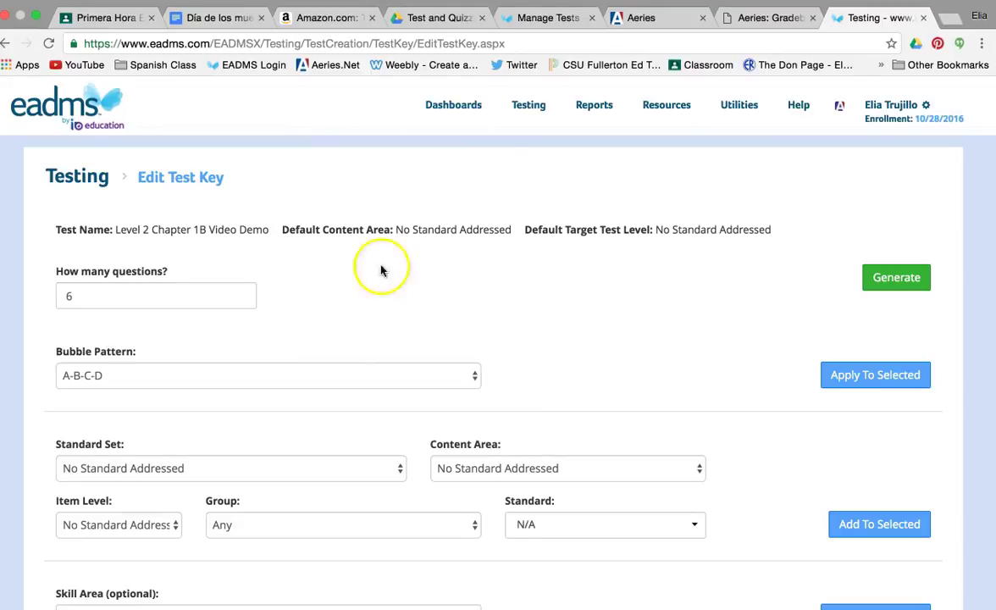
# Step: Generate and save the six A-B-C-D question rows of the test key
pyautogui.click(875, 276)
pyautogui.scroll(-5, 718, 306)
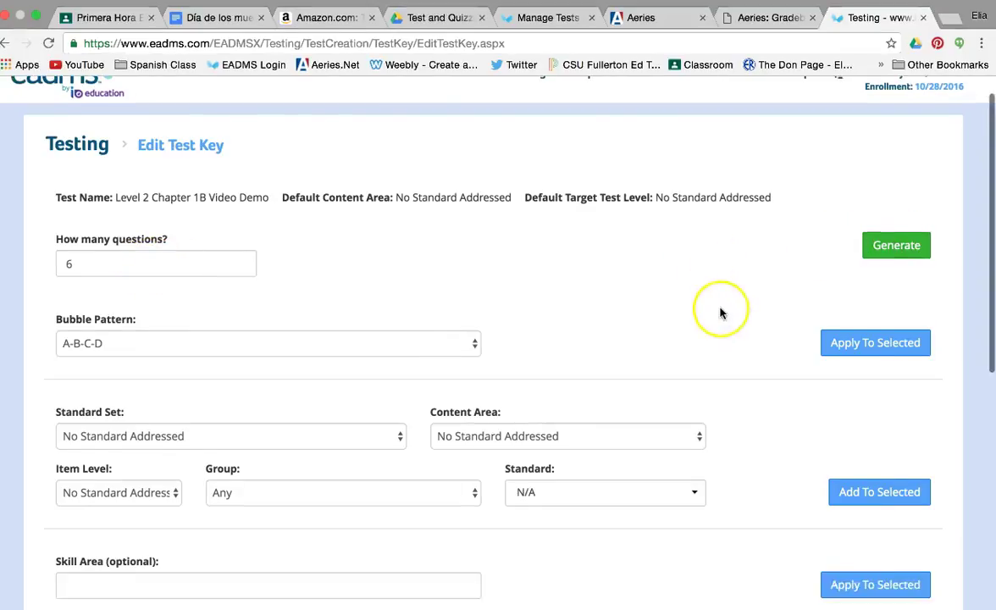
pyautogui.click(850, 546)
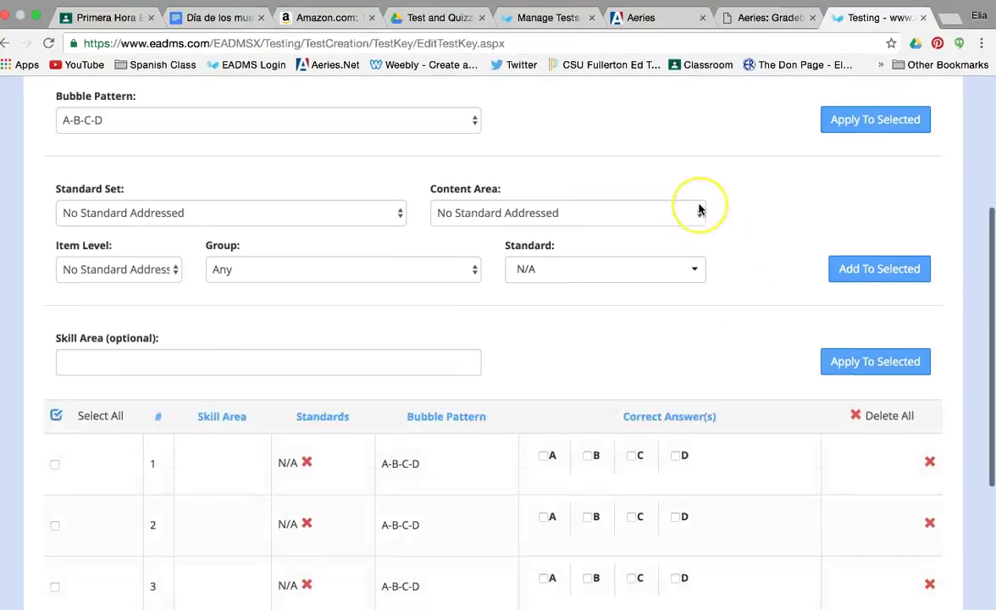
pyautogui.scroll(3, 698, 210)
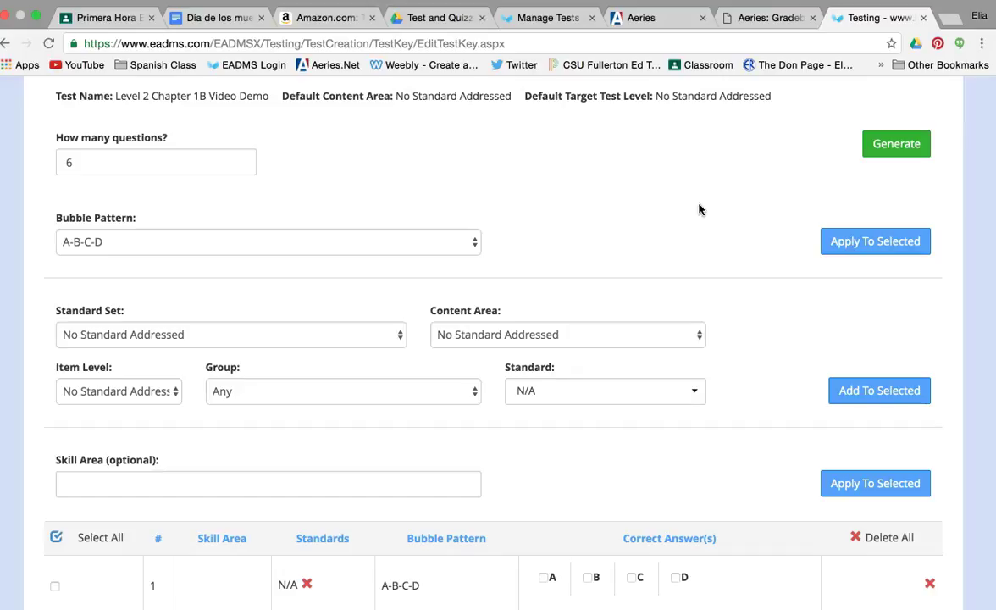
pyautogui.click(893, 146)
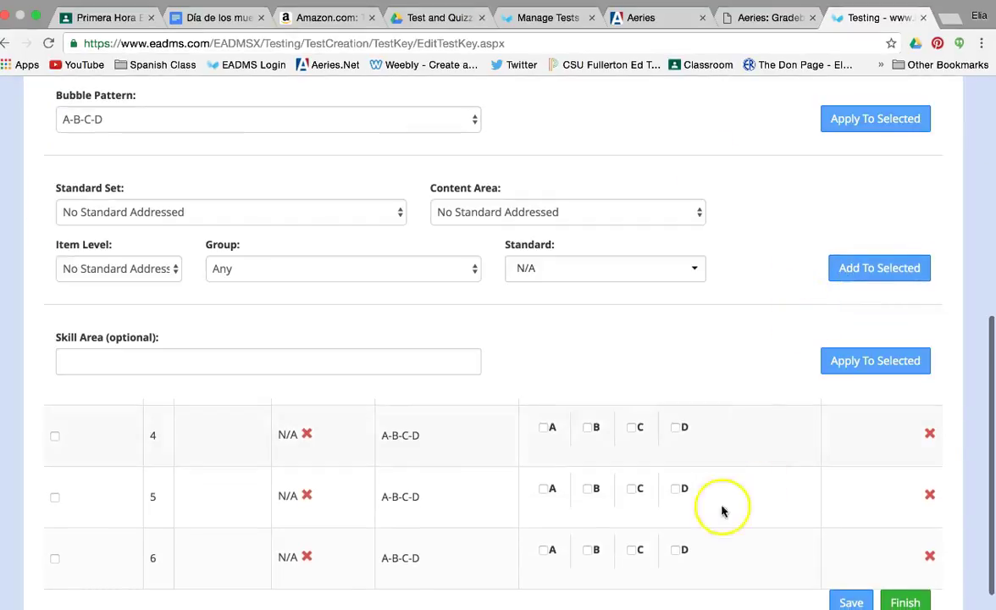
pyautogui.scroll(3, 221, 560)
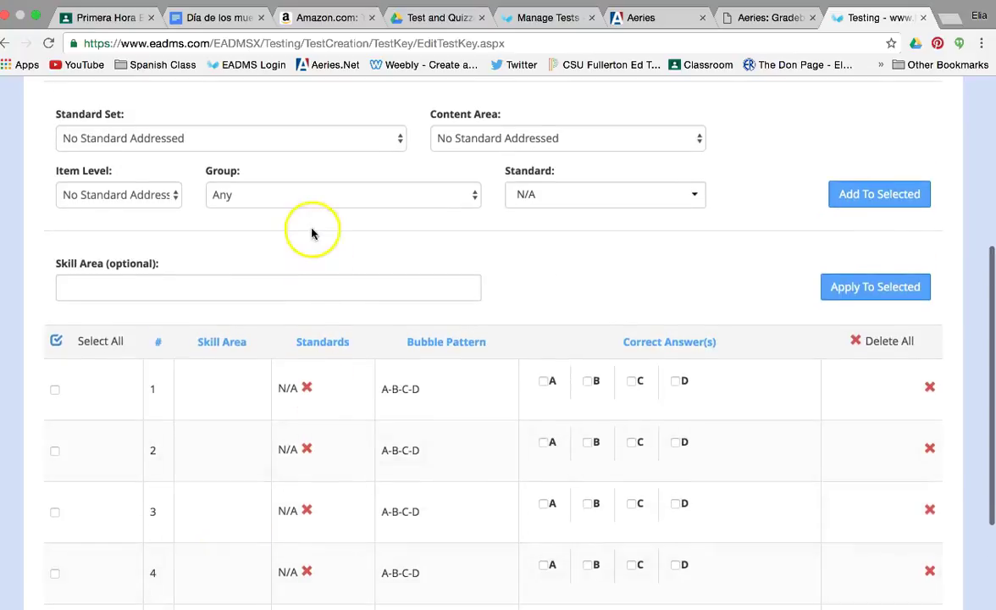
pyautogui.scroll(5, 311, 234)
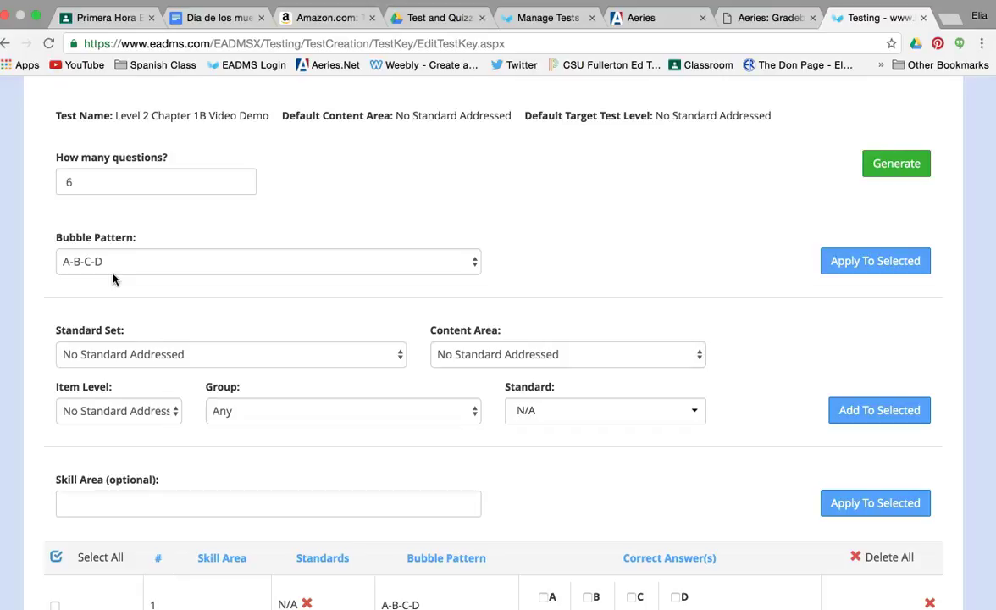
pyautogui.click(238, 252)
# Step: Apply the T-F bubble pattern to questions 1–3
pyautogui.scroll(2, 236, 103)
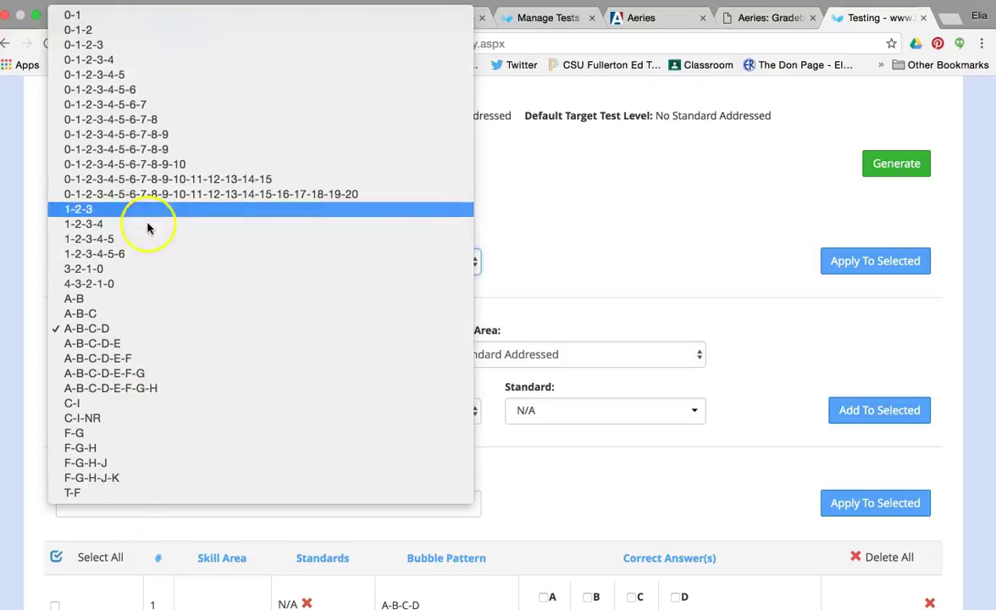
pyautogui.click(624, 245)
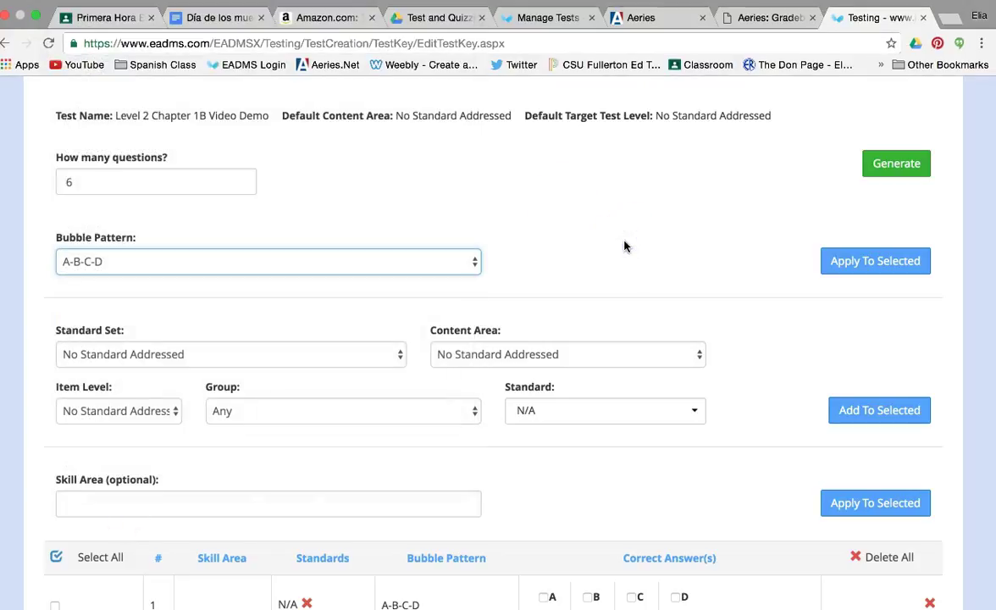
pyautogui.scroll(-3, 624, 245)
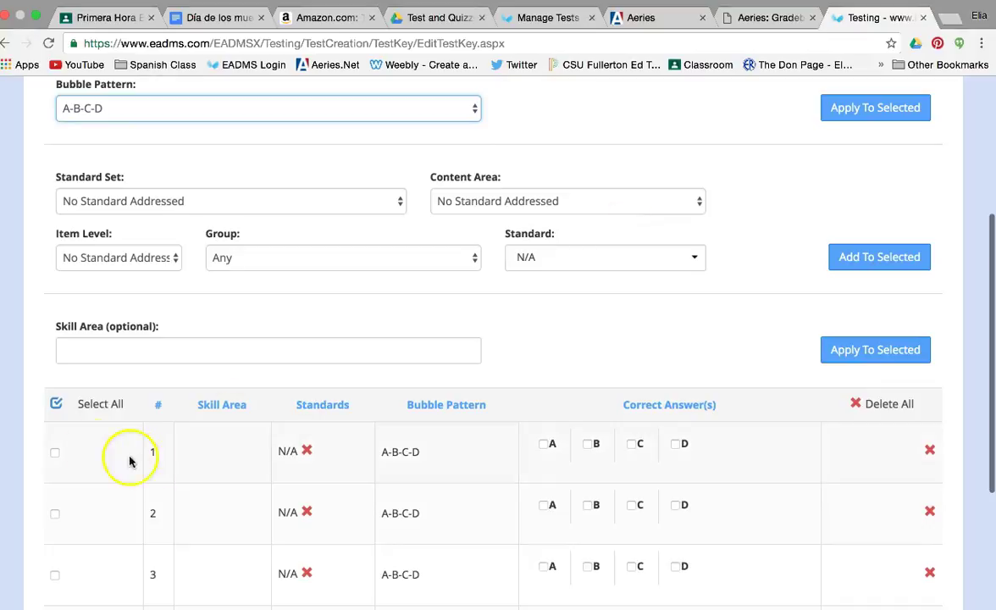
pyautogui.click(53, 455)
pyautogui.click(54, 514)
pyautogui.click(54, 576)
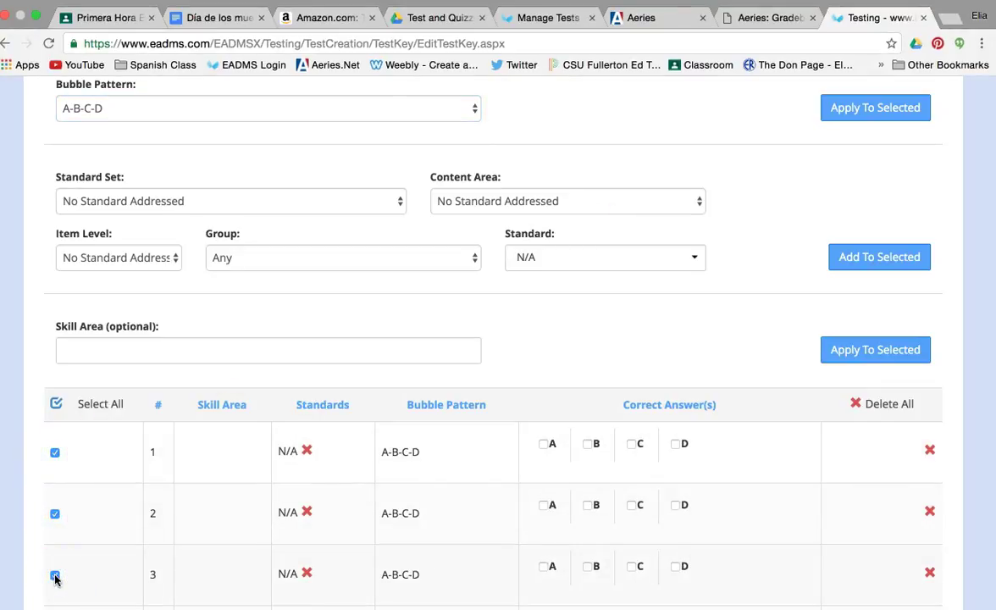
pyautogui.scroll(3, 167, 292)
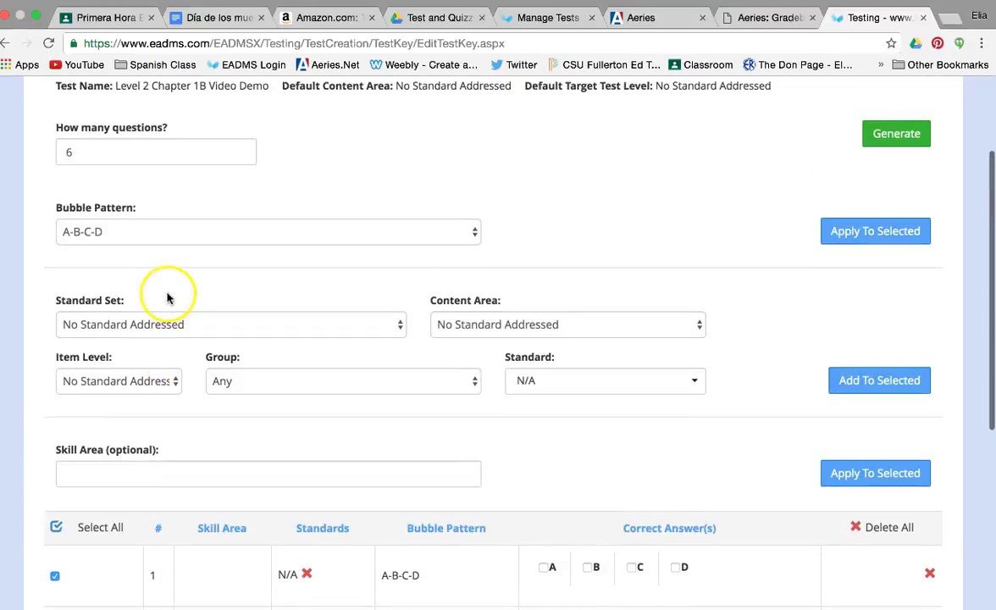
pyautogui.click(173, 236)
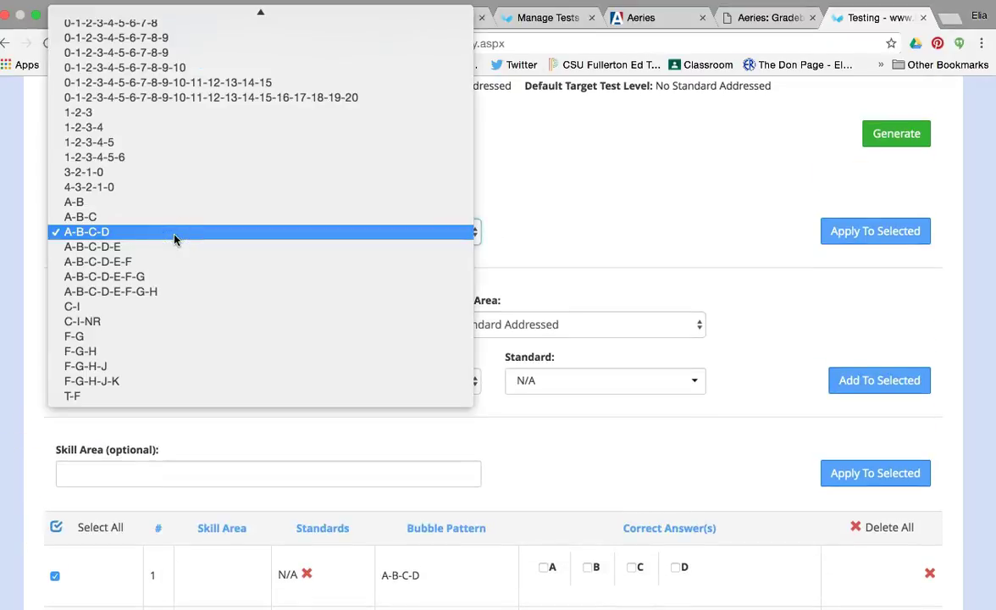
pyautogui.click(80, 395)
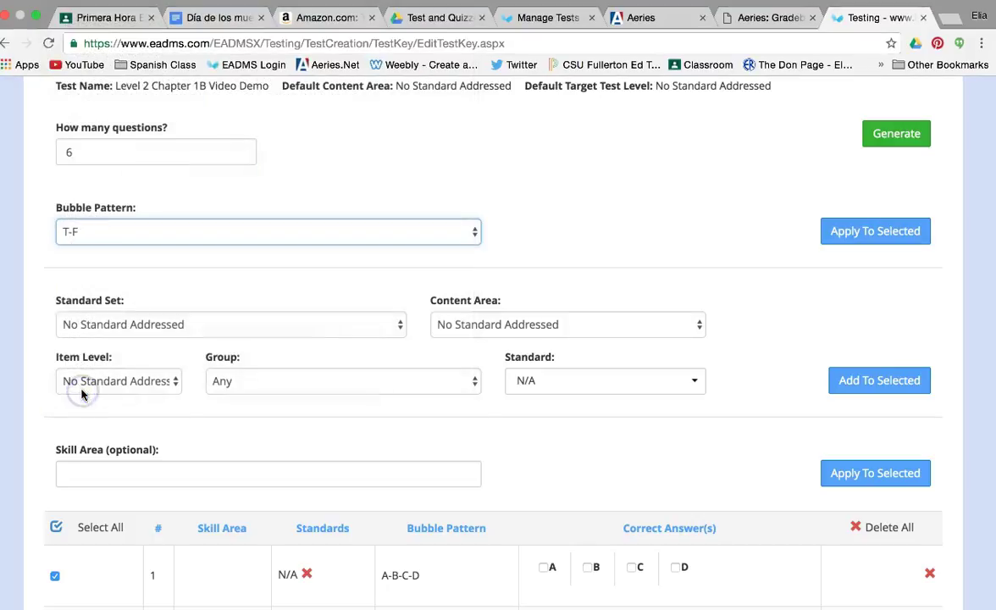
pyautogui.click(857, 237)
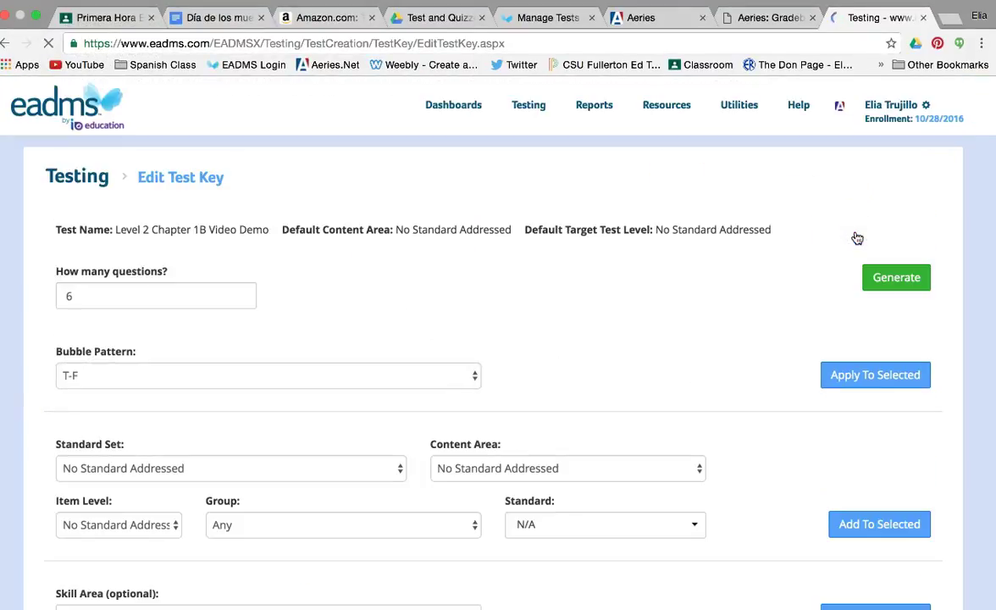
# Step: Apply the A-B-C-D-E-F-G-H bubble pattern to question 4
pyautogui.scroll(-5, 819, 349)
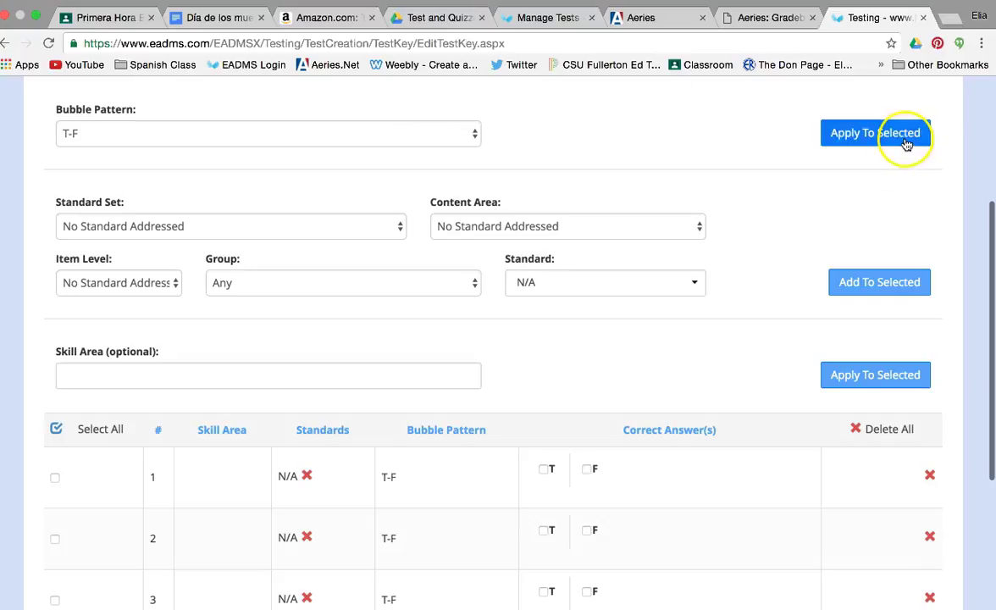
pyautogui.scroll(-2, 133, 555)
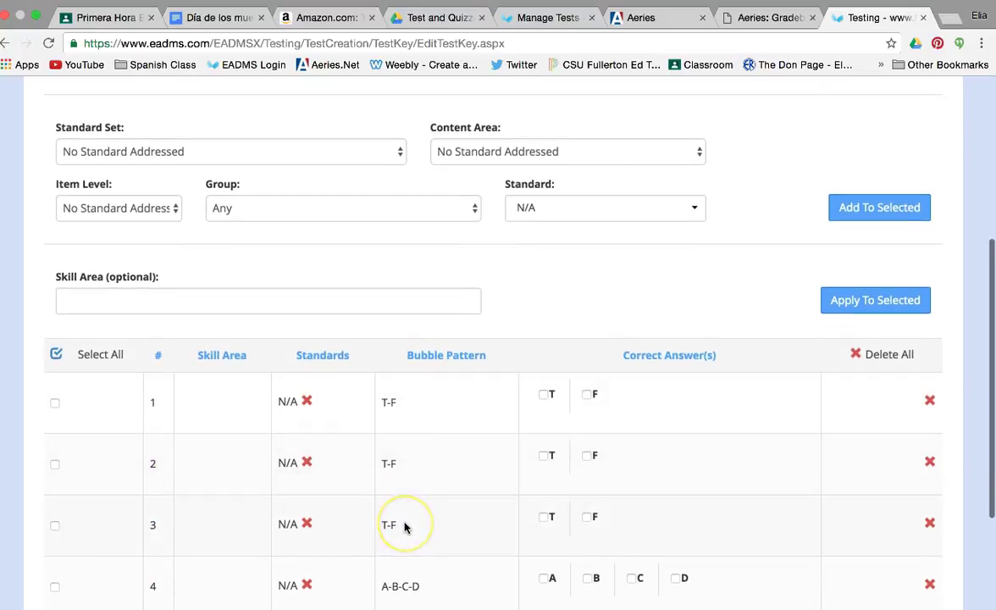
pyautogui.scroll(-5, 405, 526)
pyautogui.scroll(1, 424, 547)
pyautogui.click(54, 460)
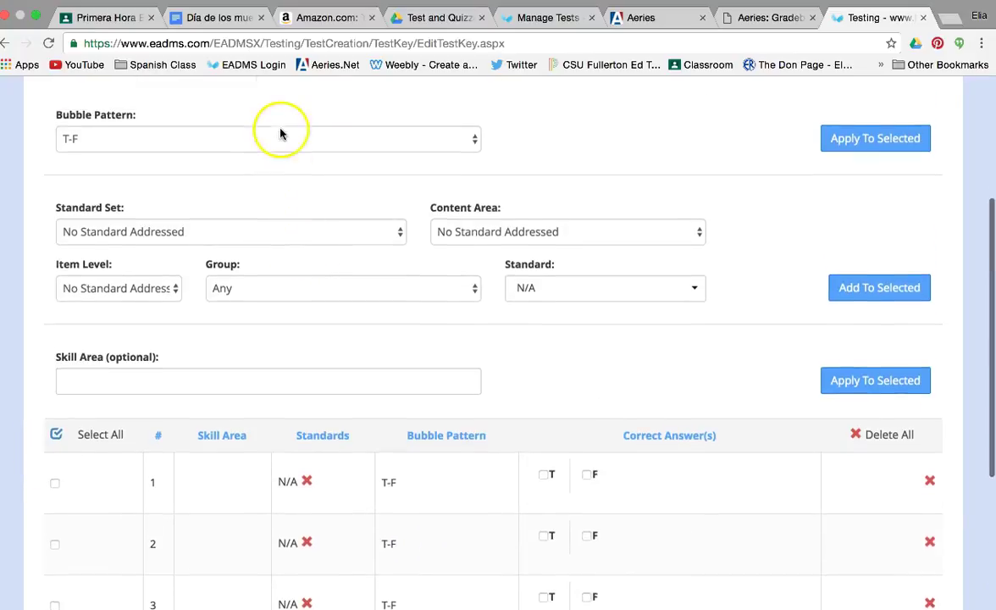
pyautogui.click(261, 158)
pyautogui.scroll(5, 256, 142)
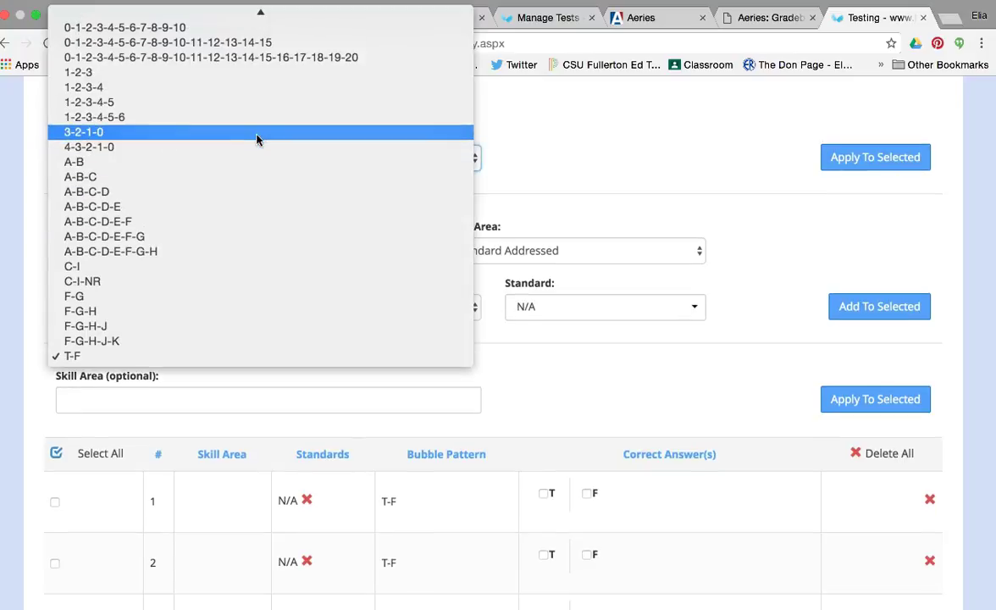
pyautogui.click(239, 251)
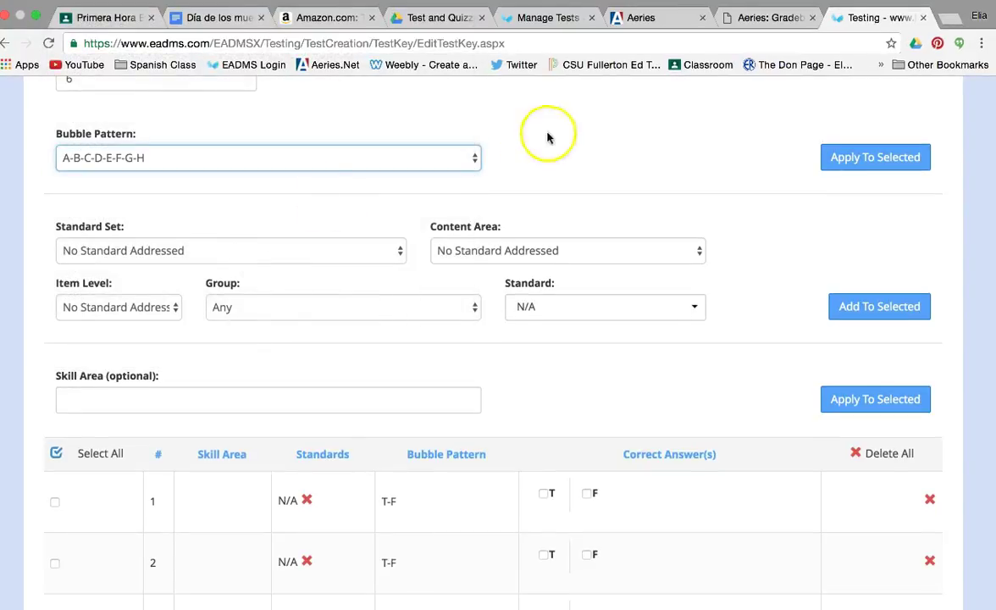
pyautogui.click(861, 161)
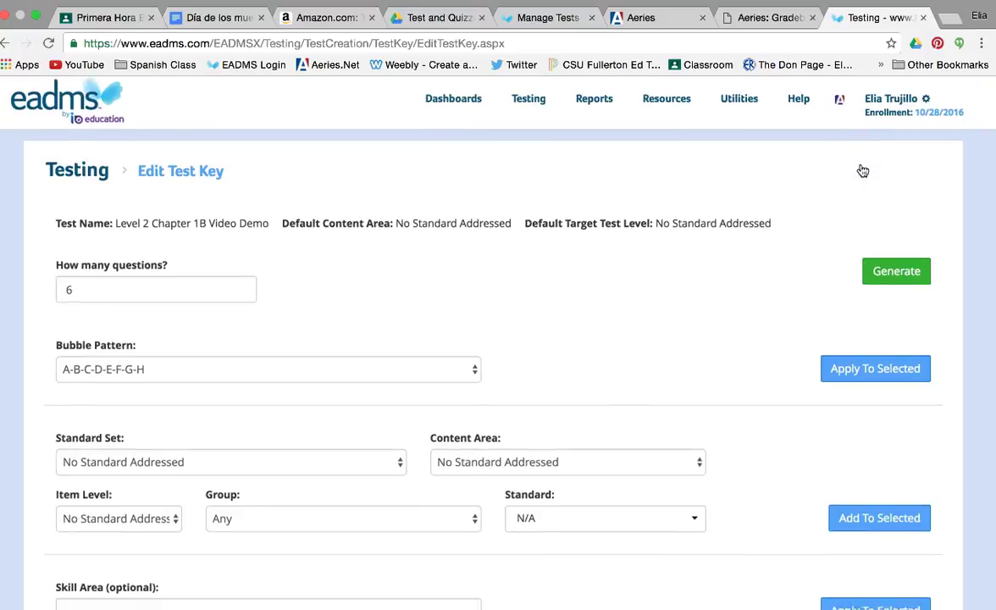
pyautogui.scroll(-5, 862, 171)
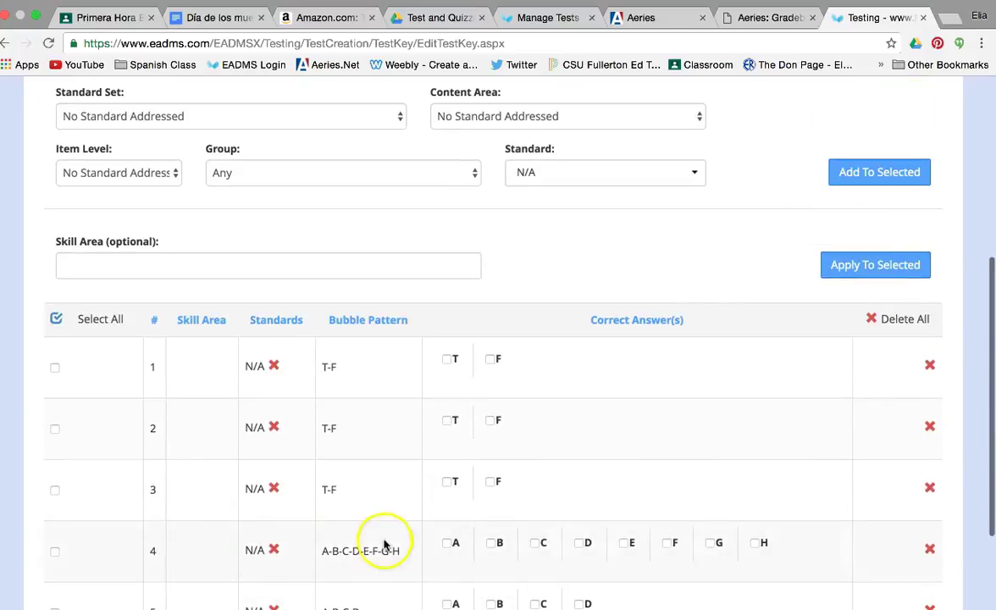
pyautogui.scroll(-3, 388, 546)
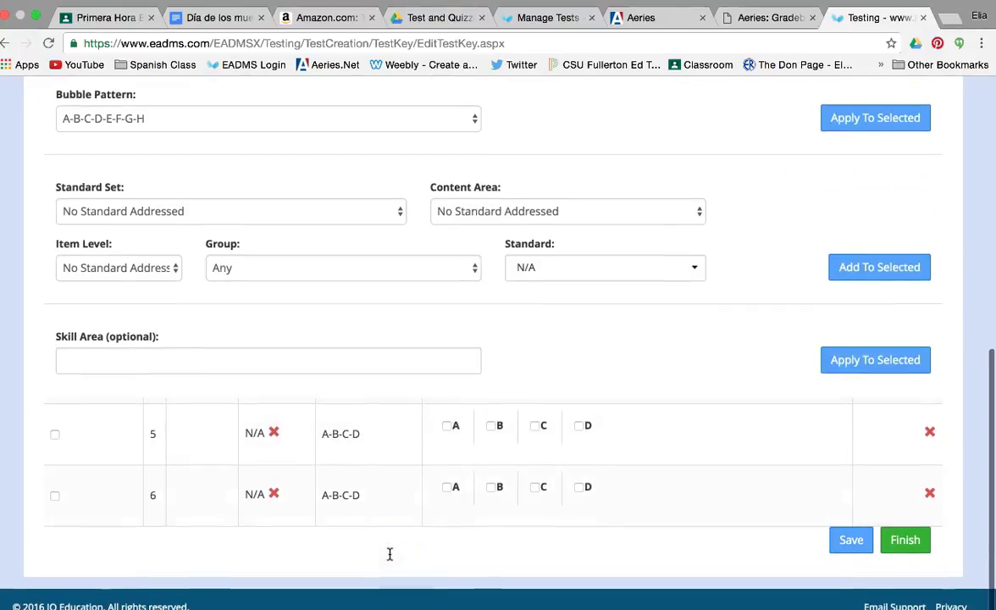
pyautogui.click(851, 546)
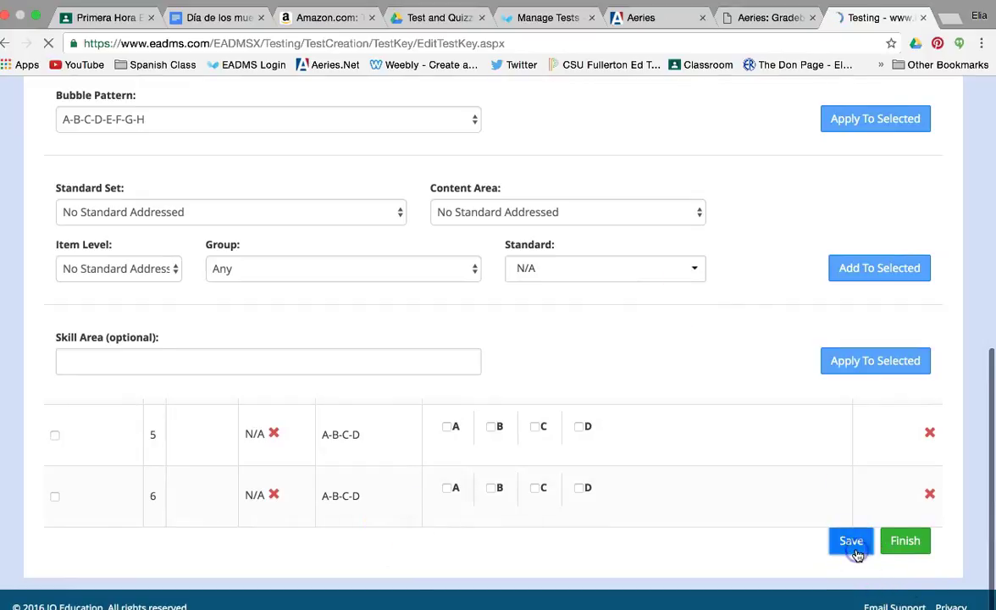
pyautogui.click(624, 213)
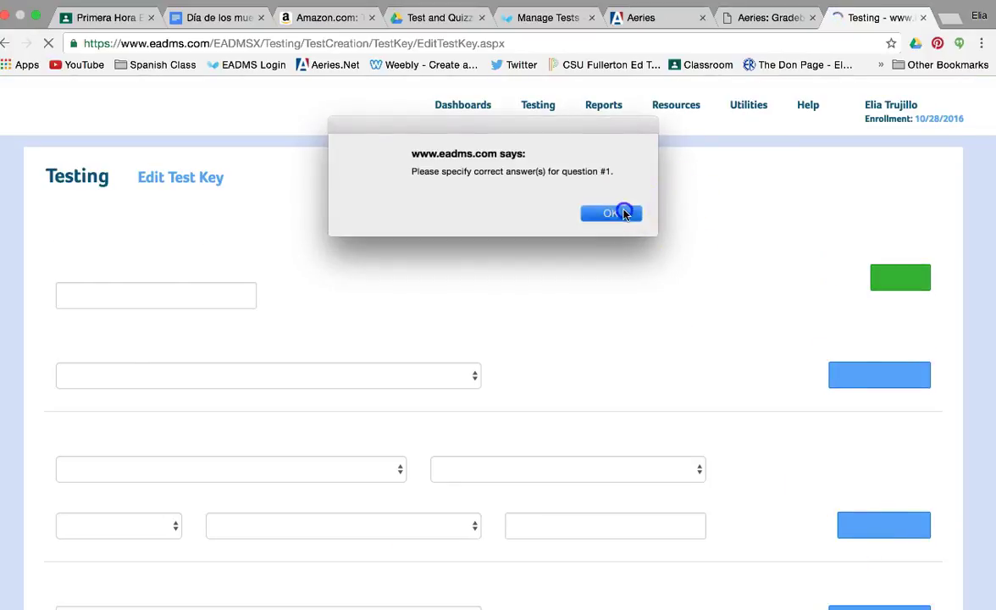
pyautogui.scroll(-4, 623, 212)
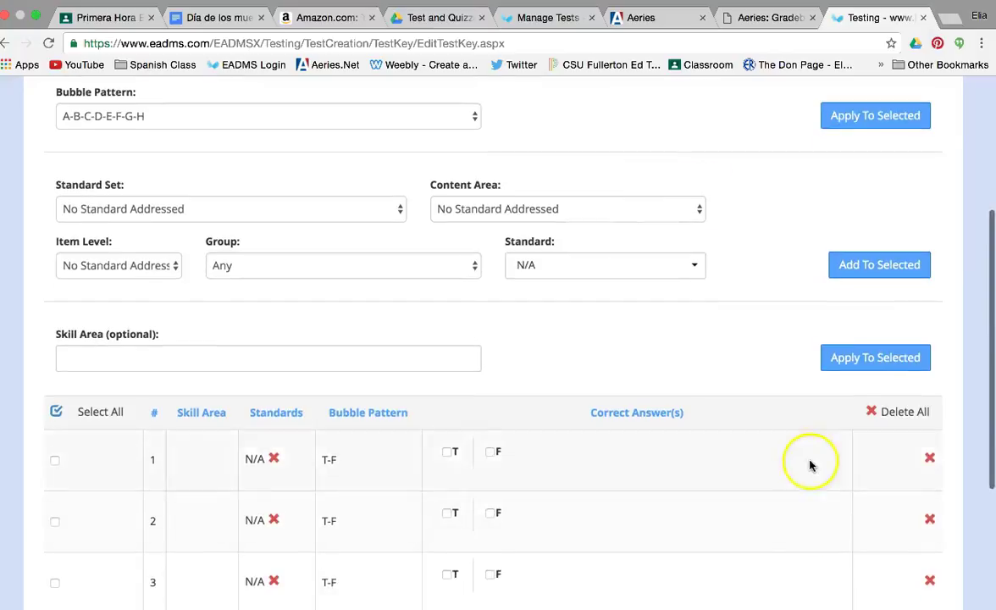
pyautogui.scroll(-5, 751, 506)
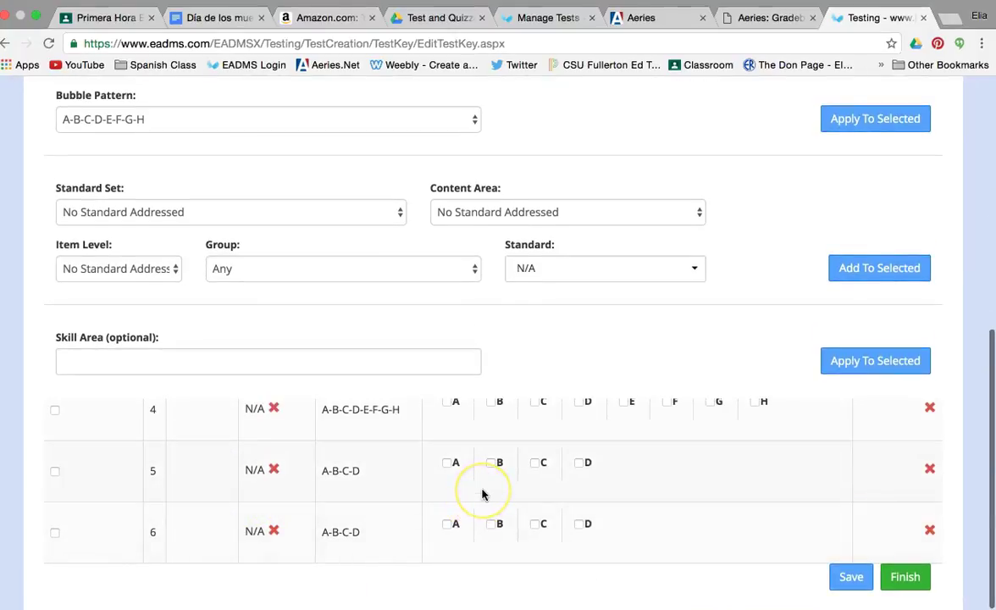
pyautogui.scroll(5, 481, 495)
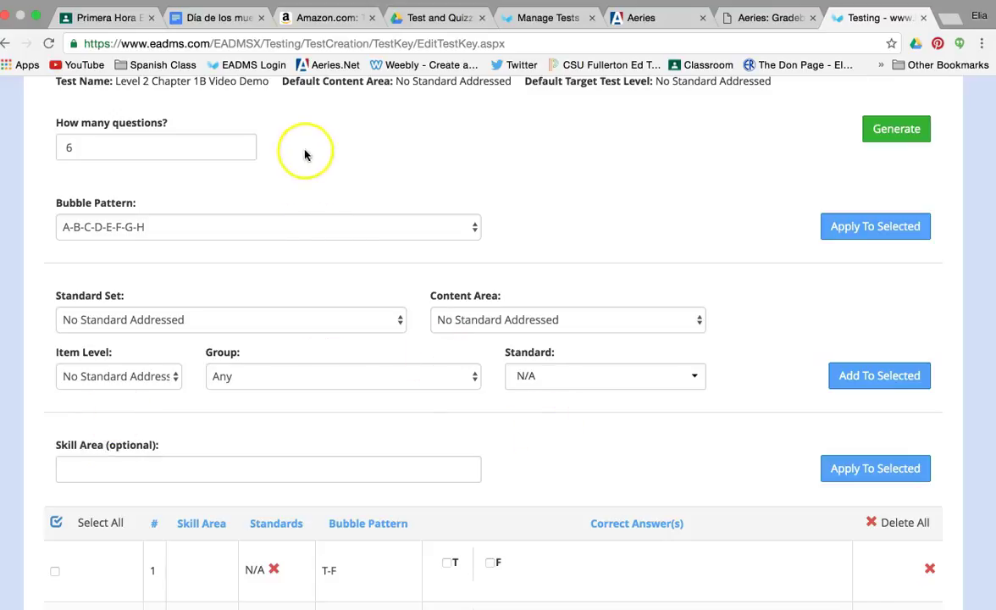
pyautogui.scroll(-5, 726, 475)
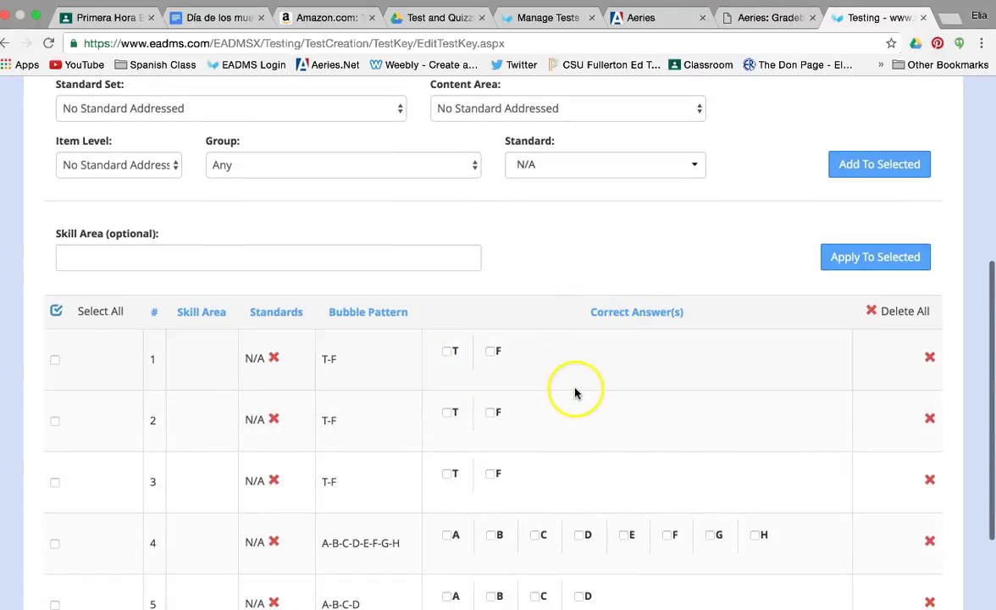
# Step: Mark correct answers T, F, F, B, C, A for questions 1–6
pyautogui.click(445, 352)
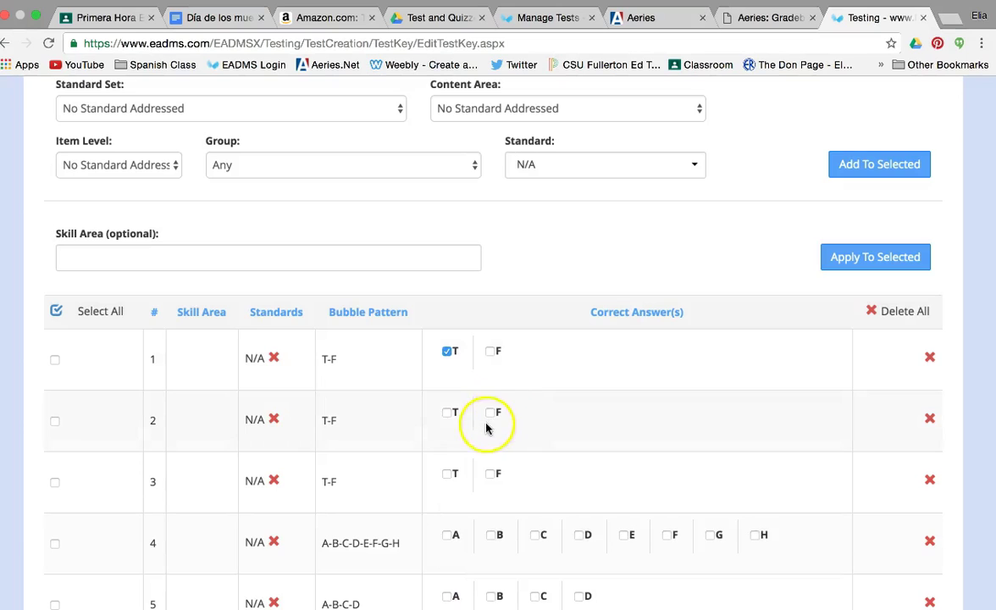
pyautogui.click(491, 414)
pyautogui.click(493, 472)
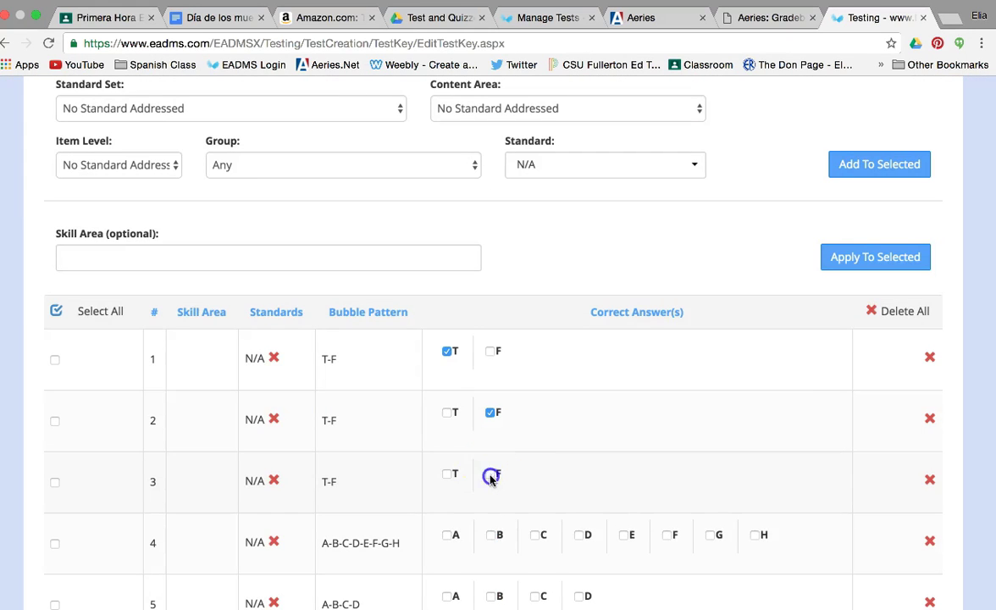
pyautogui.scroll(-1, 570, 507)
pyautogui.scroll(-2, 570, 507)
pyautogui.click(491, 452)
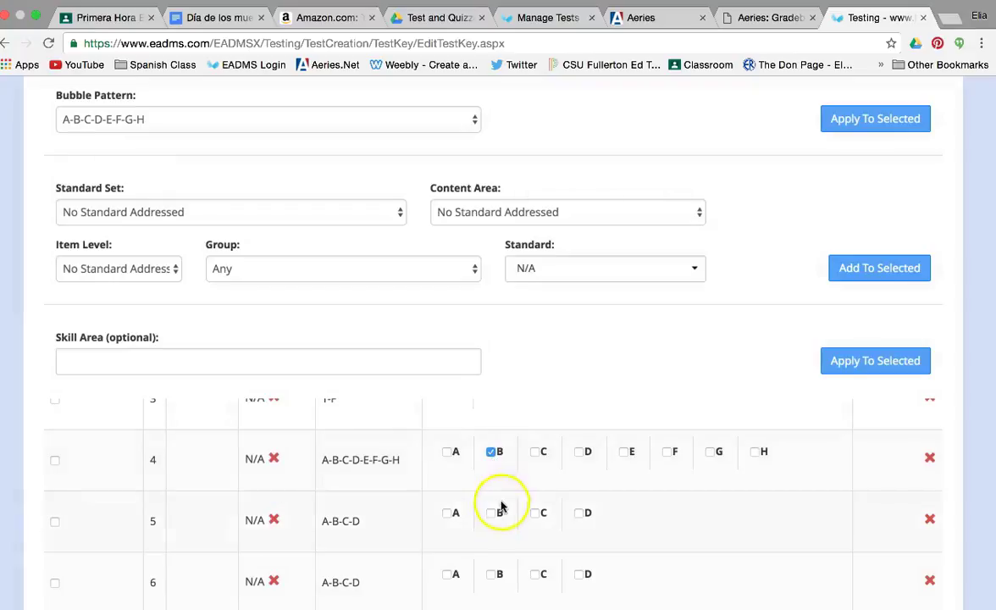
pyautogui.click(536, 514)
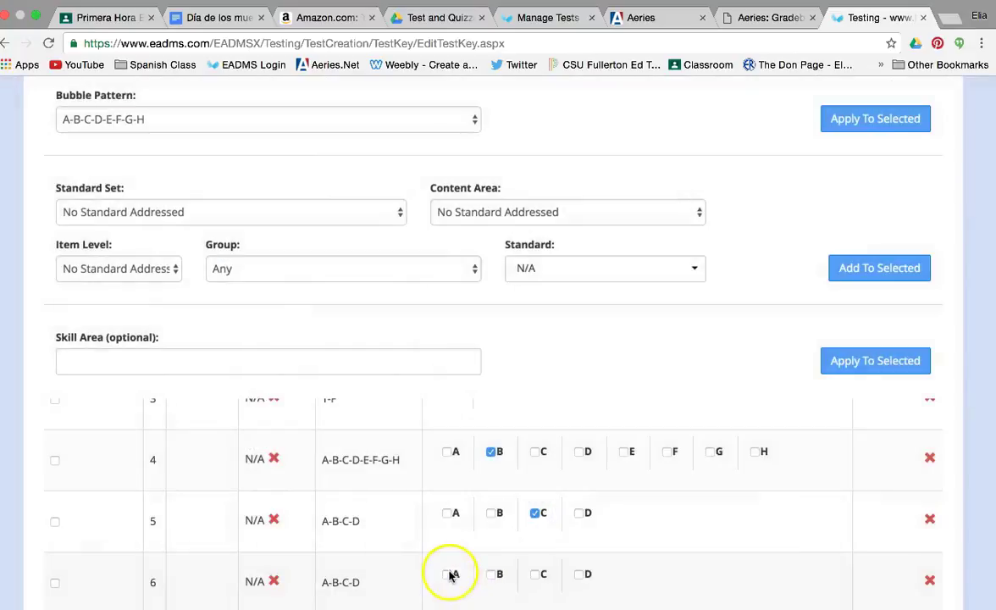
pyautogui.click(448, 575)
# Step: Save the answer key and finish to the test's control panel
pyautogui.scroll(-2, 590, 566)
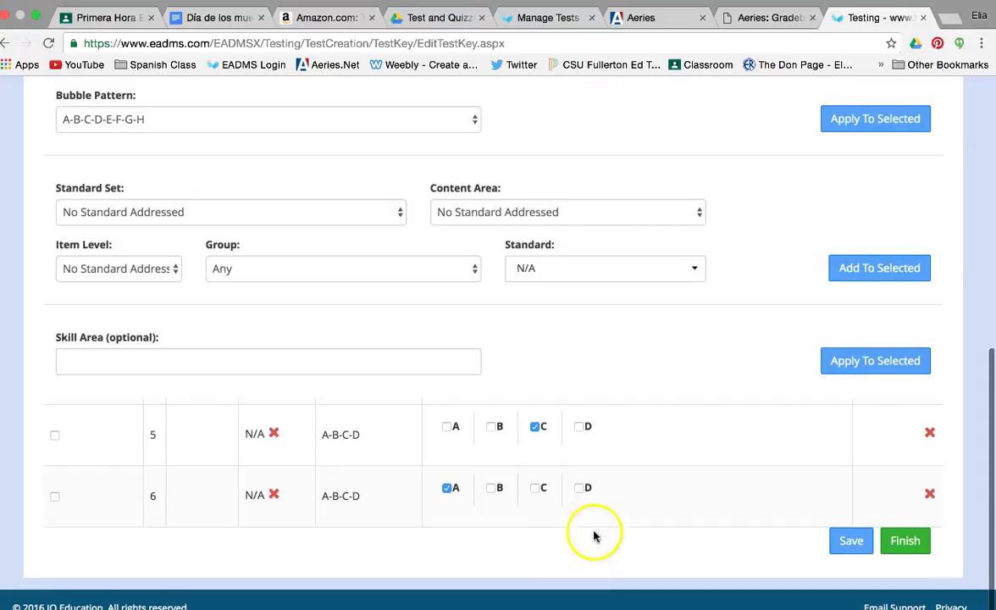
pyautogui.scroll(5, 594, 508)
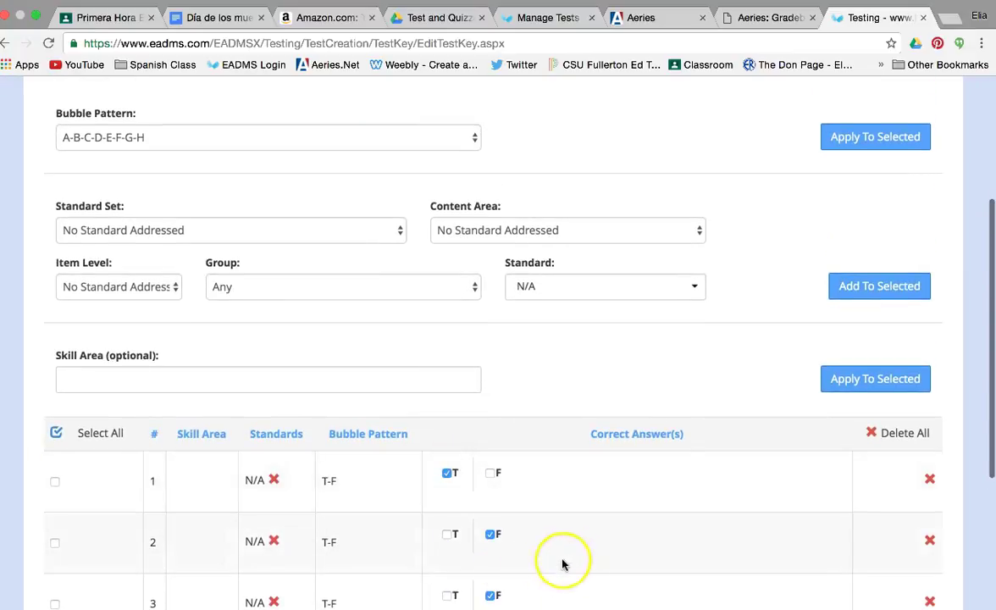
pyautogui.scroll(-3, 562, 562)
pyautogui.scroll(-2, 577, 519)
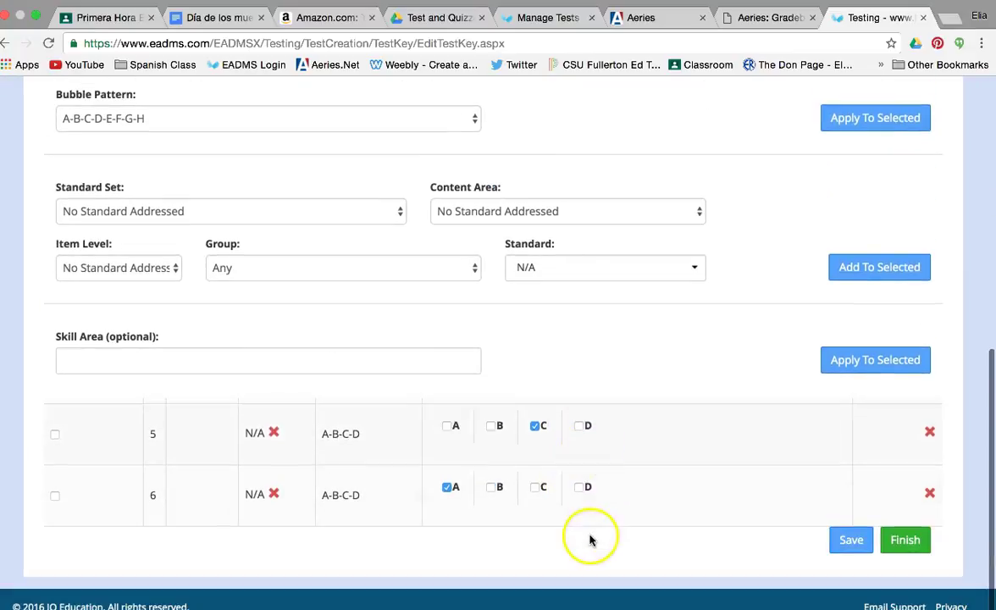
pyautogui.click(848, 540)
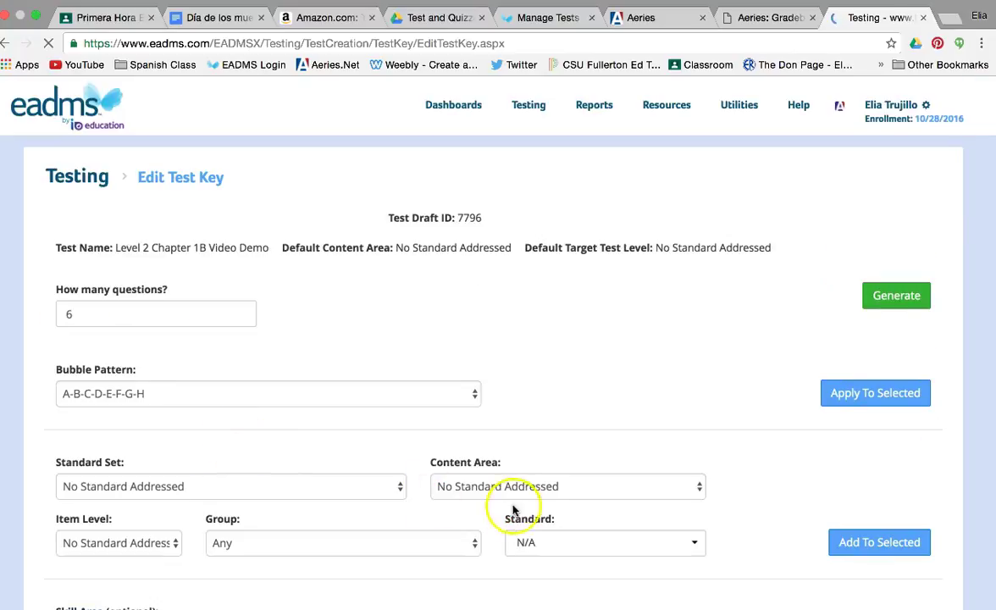
pyautogui.scroll(-3, 703, 568)
pyautogui.scroll(-5, 706, 564)
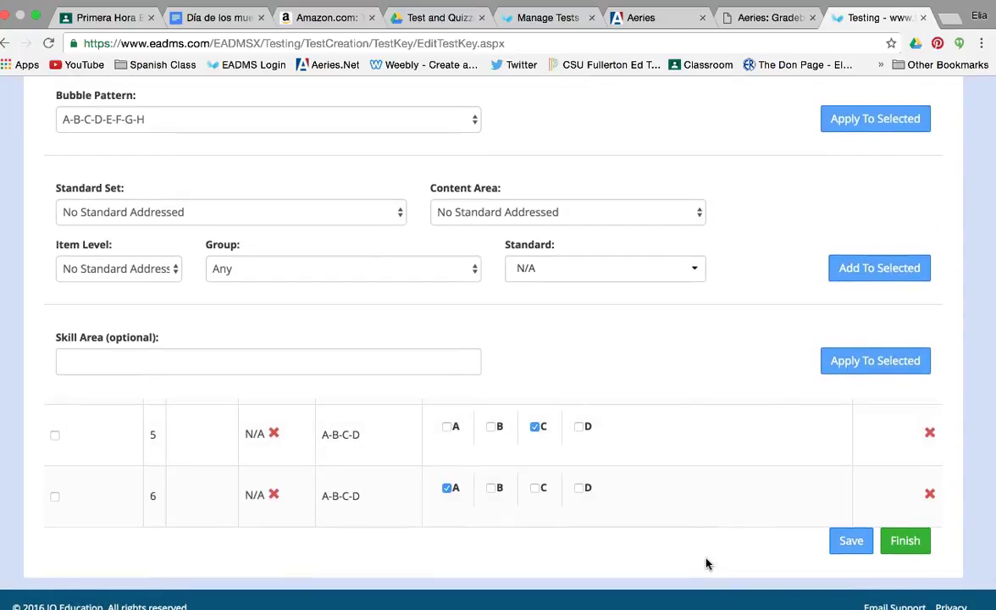
pyautogui.click(904, 542)
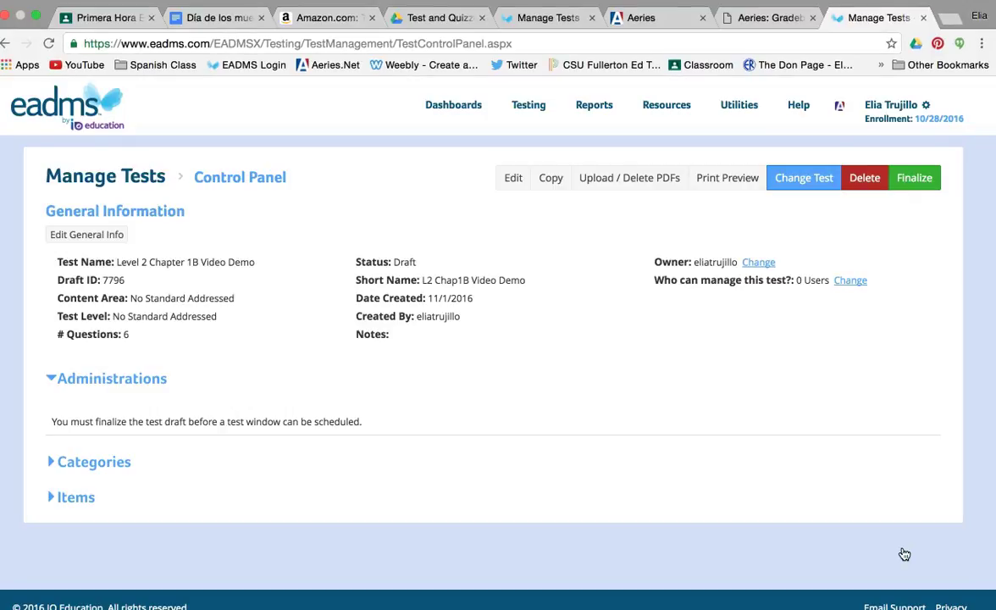
pyautogui.click(617, 181)
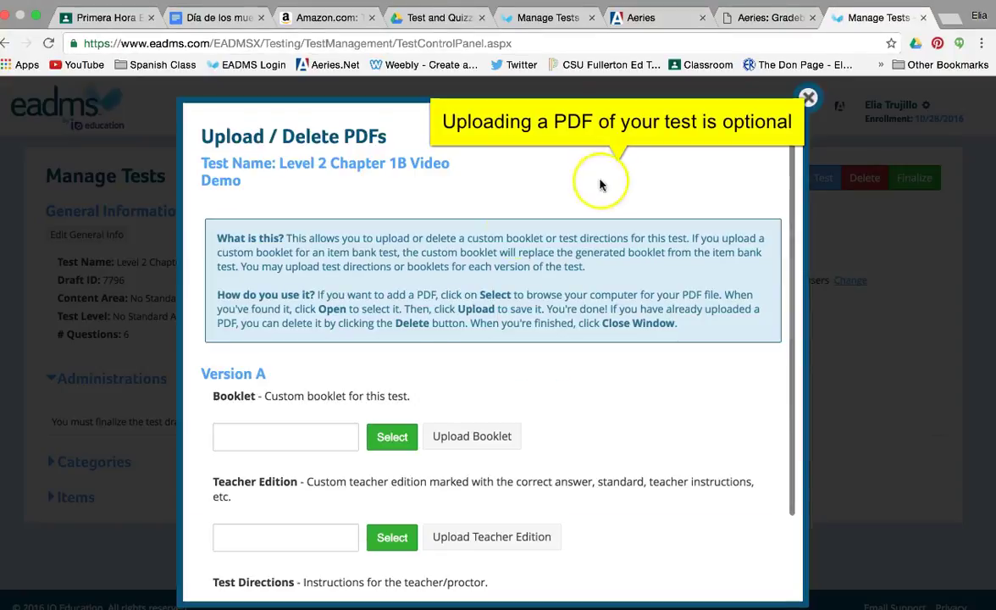
pyautogui.click(385, 436)
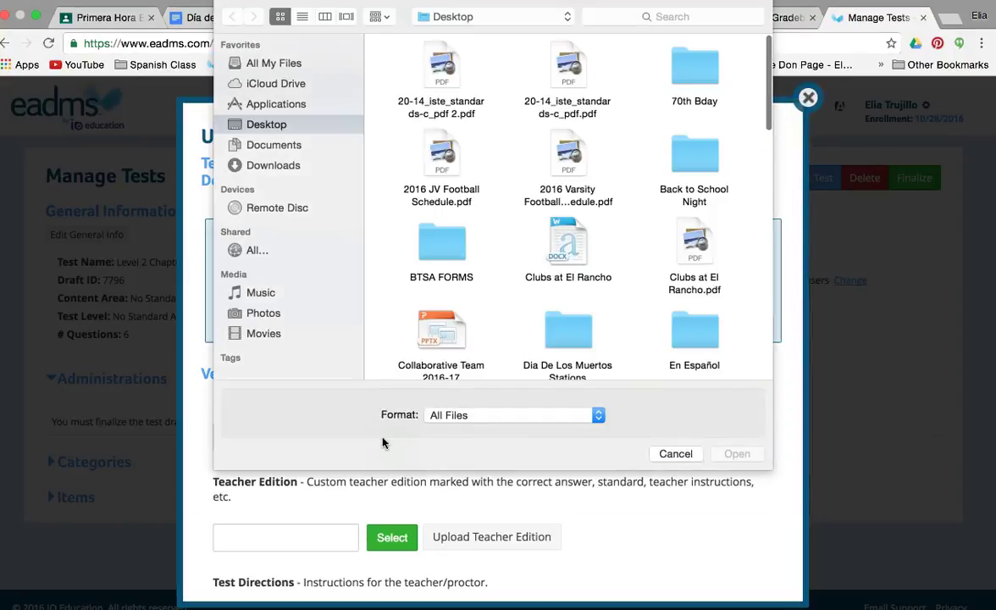
pyautogui.scroll(-5, 588, 280)
pyautogui.scroll(-3, 582, 284)
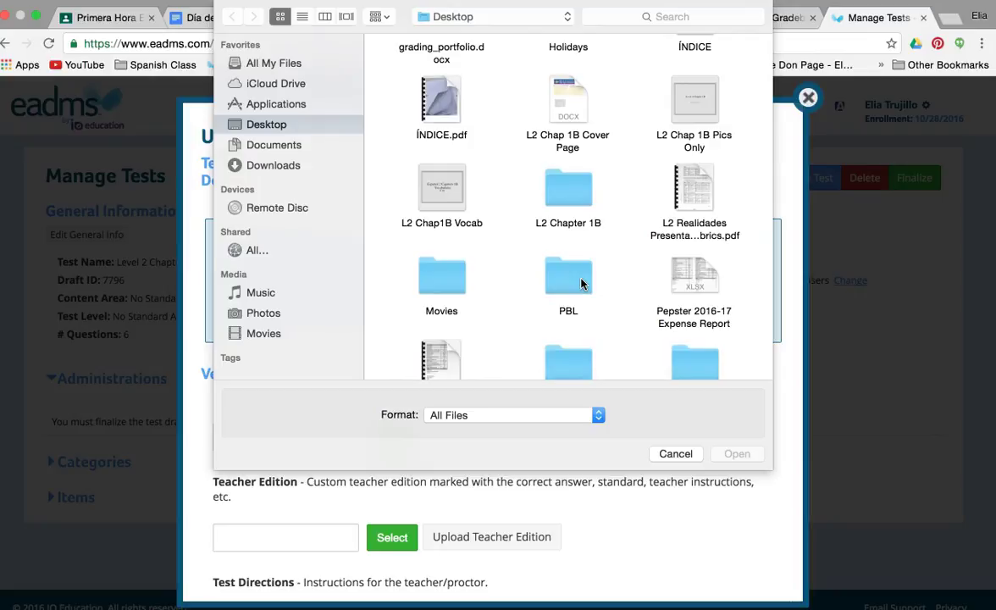
pyautogui.scroll(-4, 643, 207)
pyautogui.scroll(-4, 654, 206)
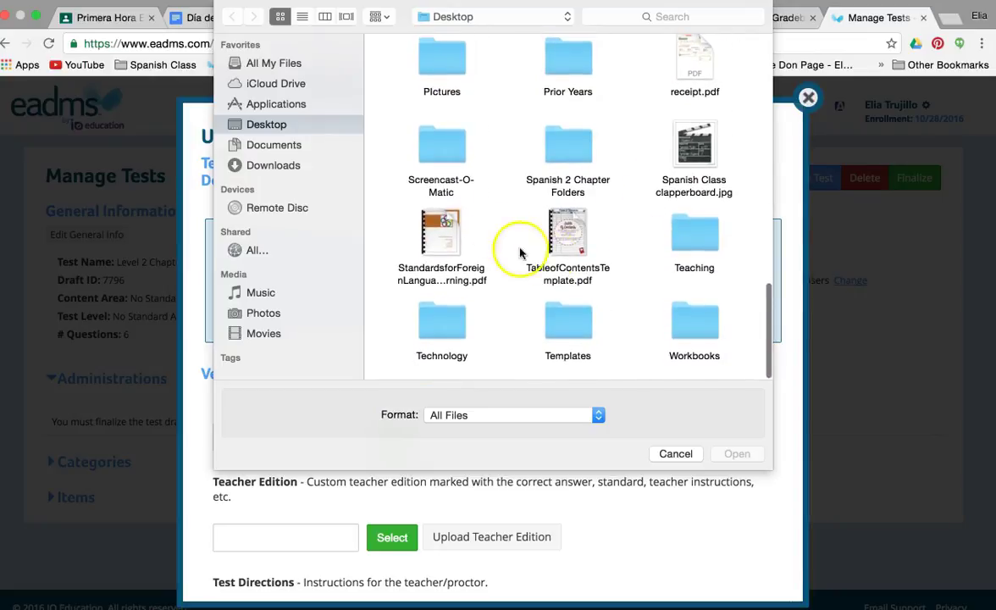
pyautogui.click(684, 453)
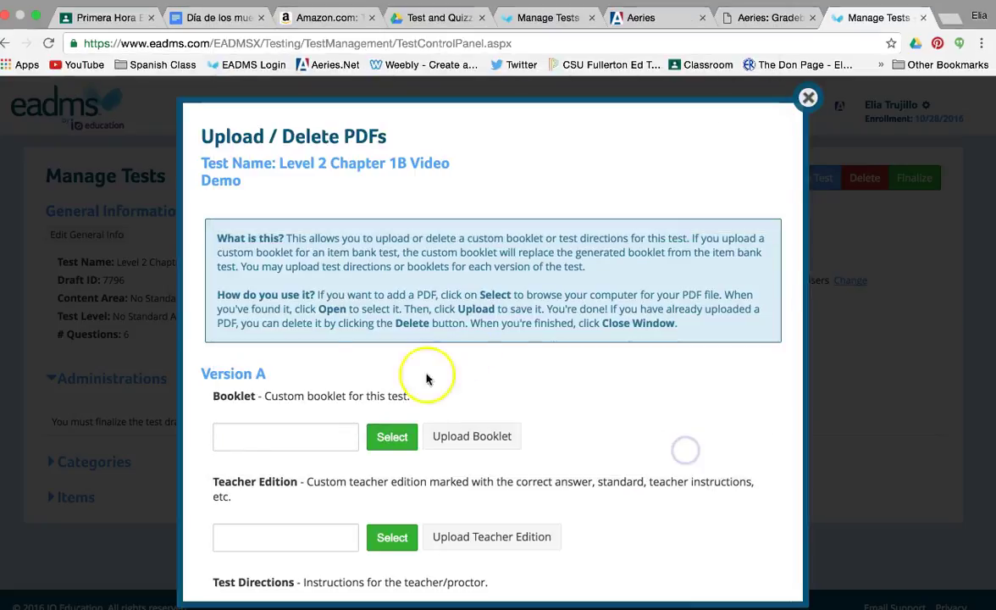
pyautogui.click(393, 440)
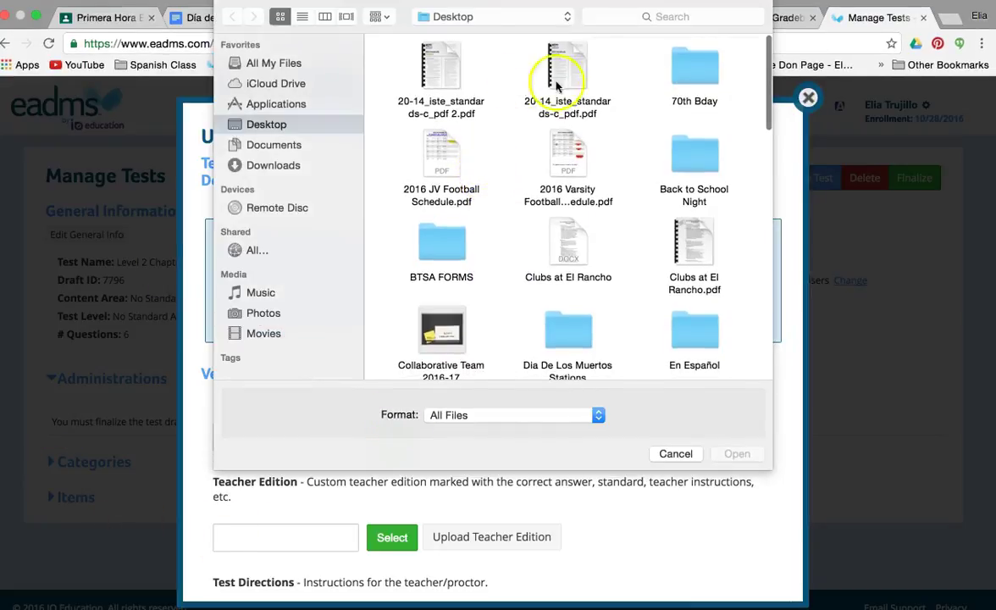
pyautogui.click(556, 84)
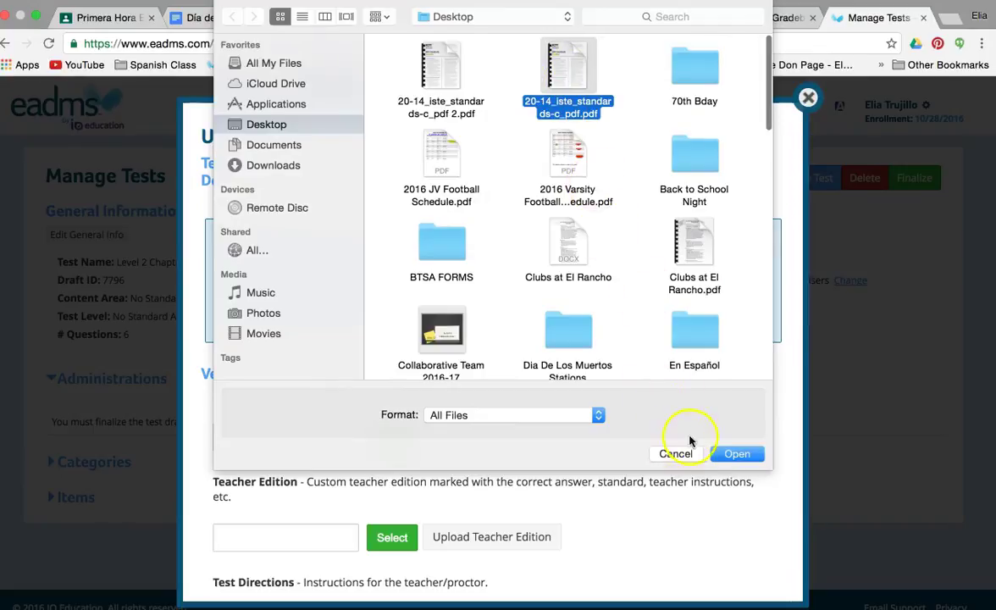
pyautogui.click(737, 453)
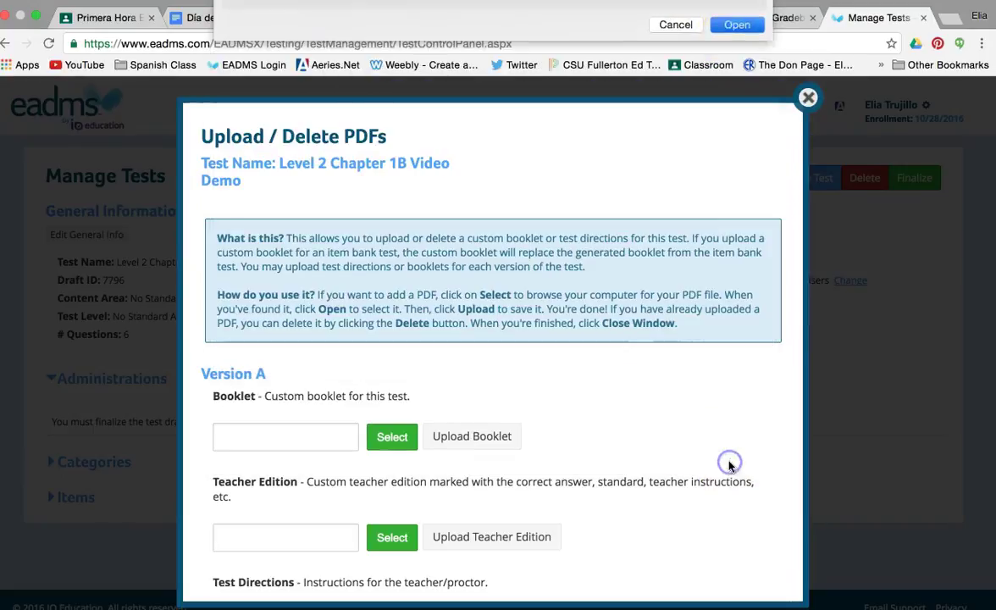
pyautogui.click(473, 436)
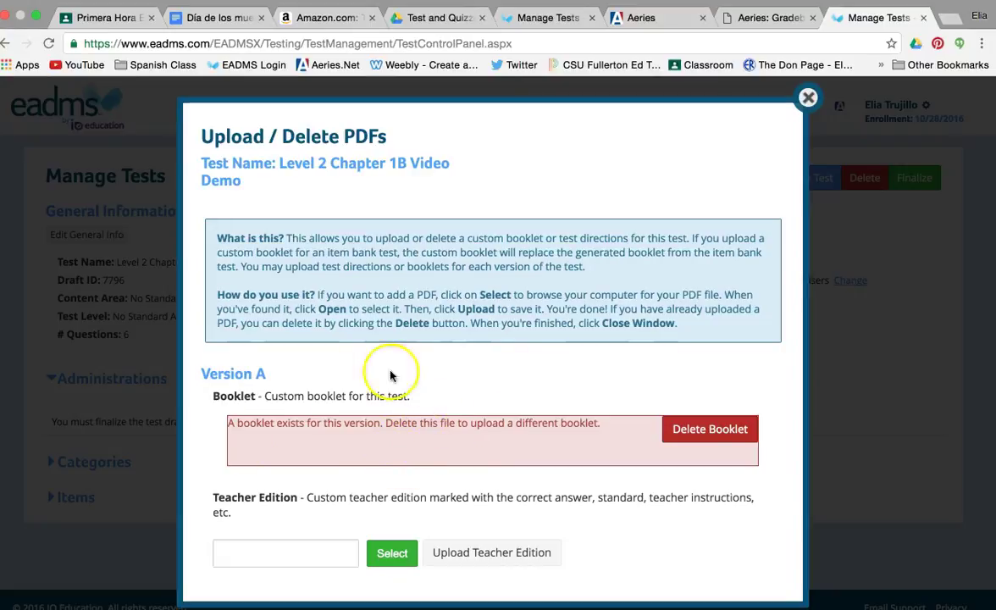
pyautogui.scroll(-5, 486, 423)
pyautogui.scroll(5, 498, 501)
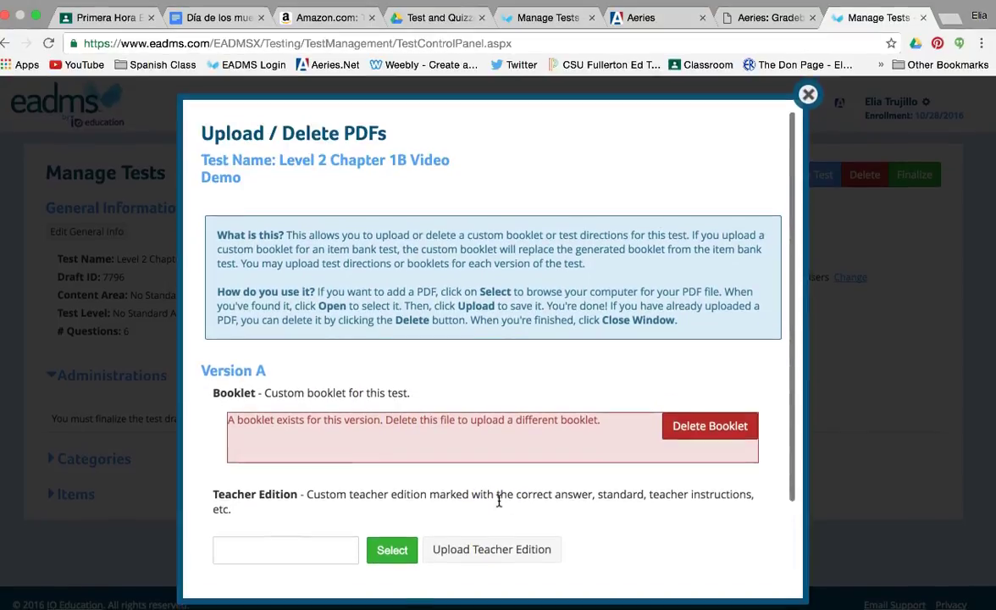
pyautogui.click(691, 434)
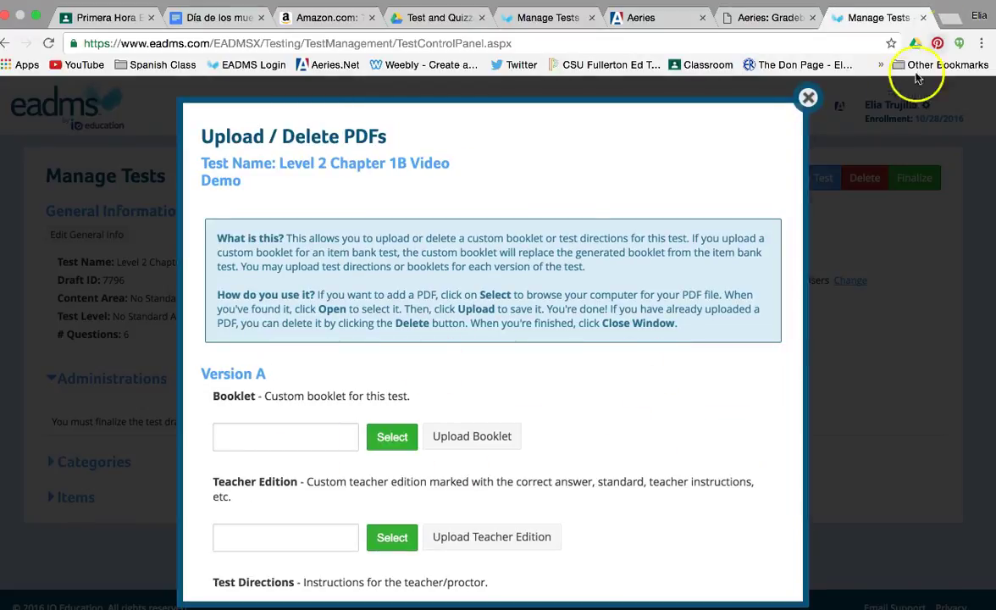
pyautogui.click(807, 100)
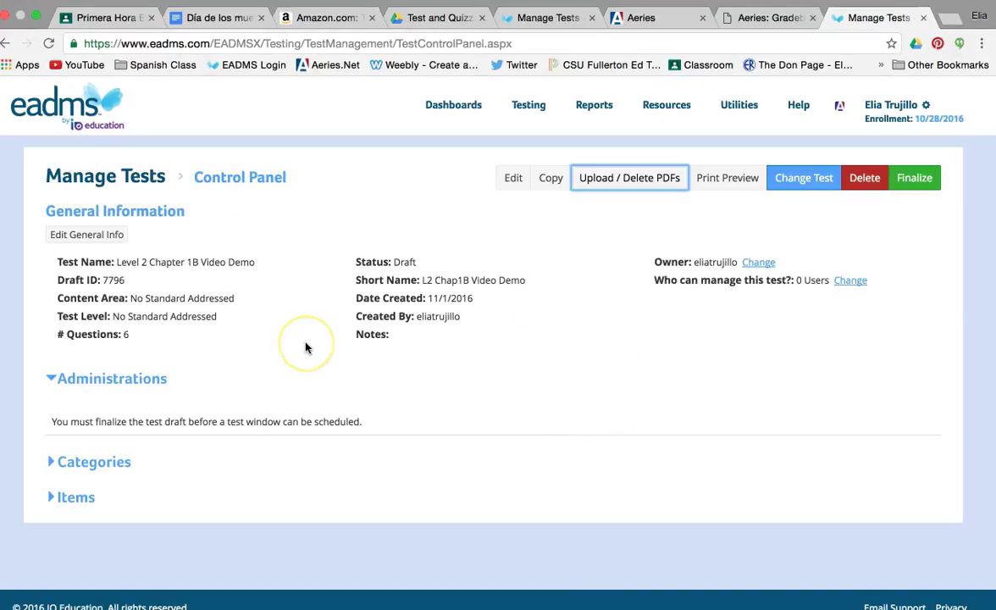
# Step: Finalize the test and confirm, setting its status to Final
pyautogui.click(915, 179)
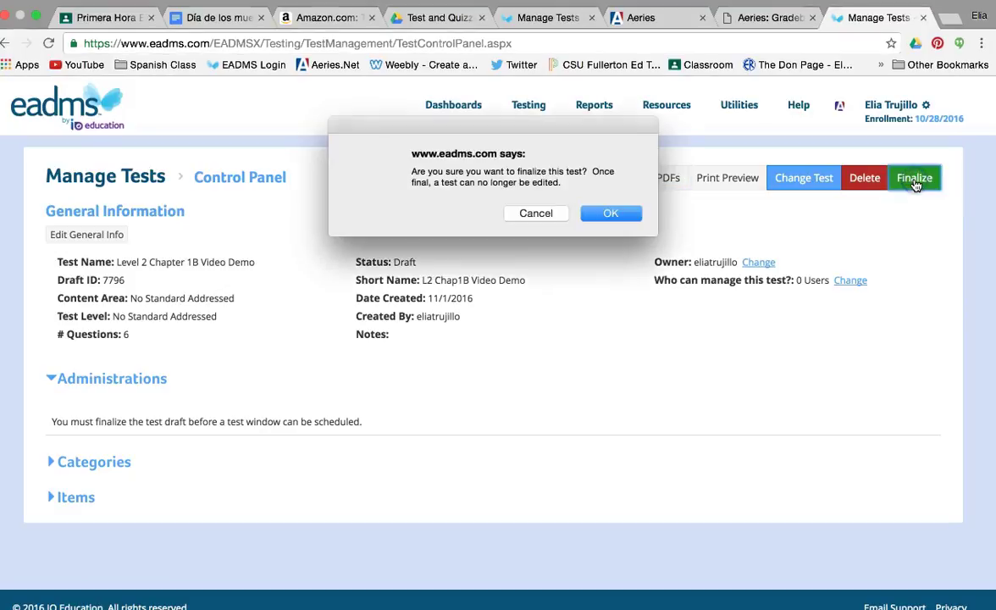
pyautogui.click(628, 216)
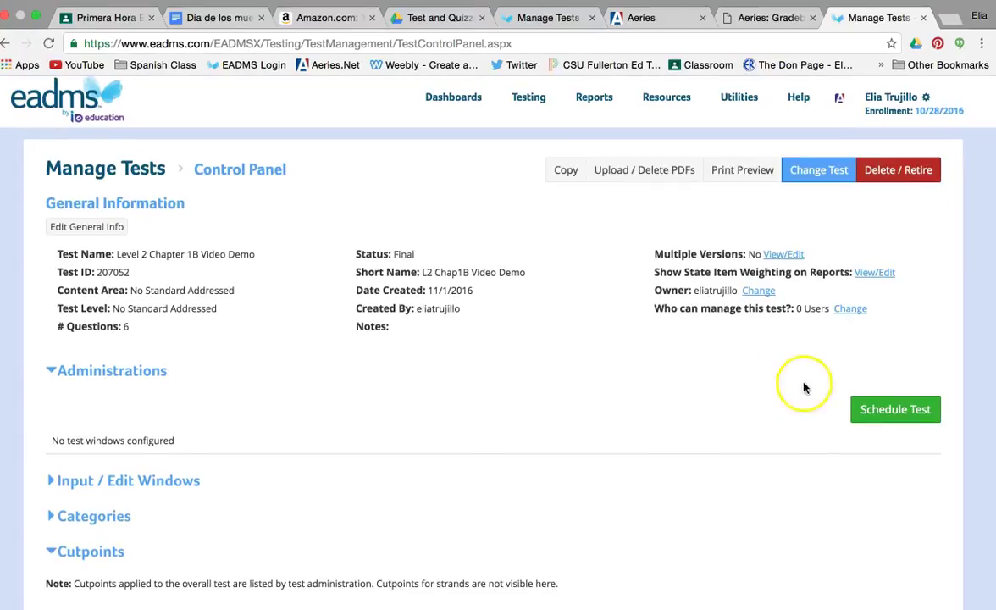
# Step: Open Schedule Test and set the Administration Date to the Semester 1 suggestion
pyautogui.click(901, 411)
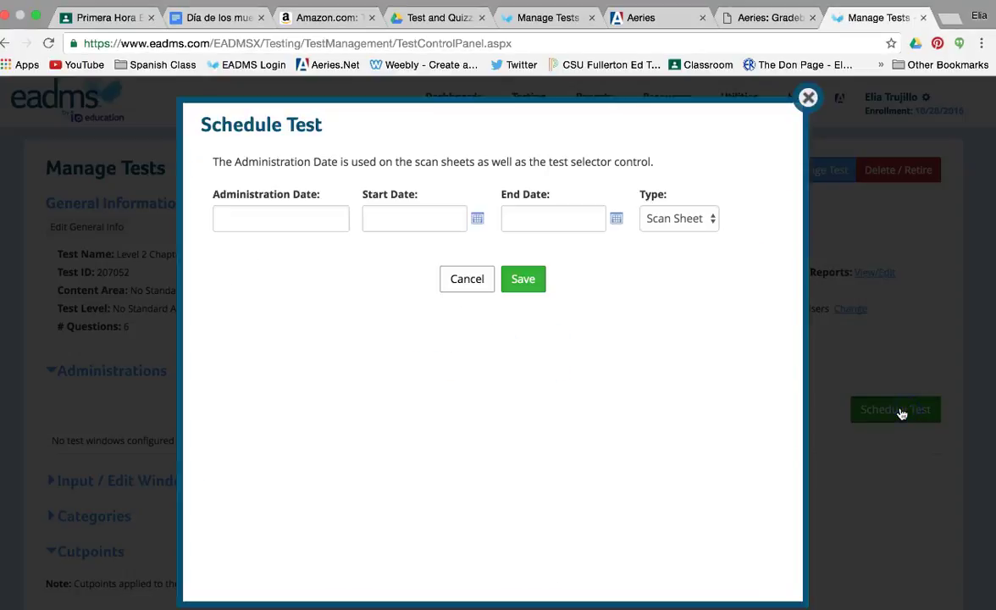
pyautogui.click(274, 222)
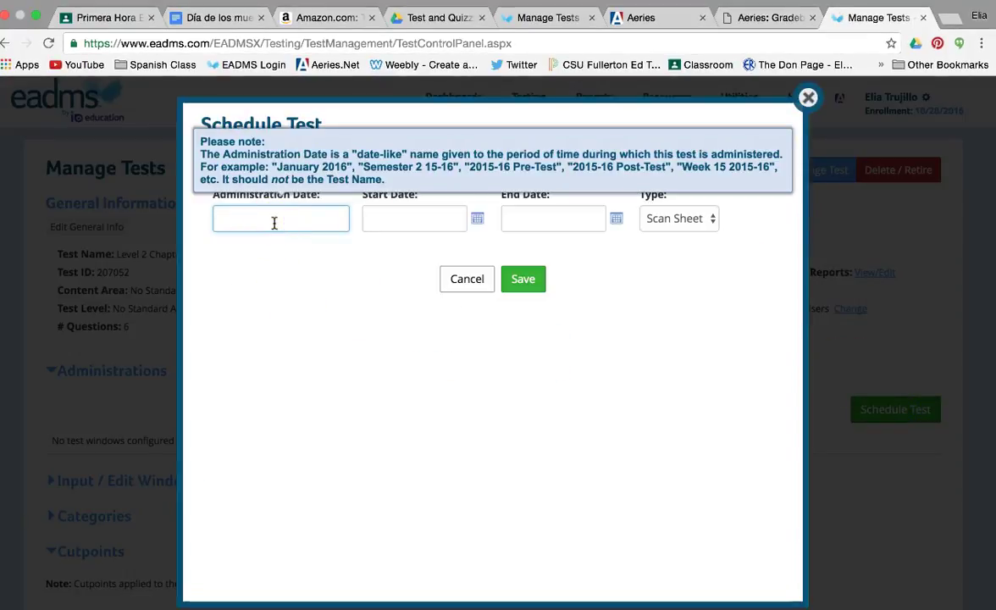
pyautogui.click(261, 218)
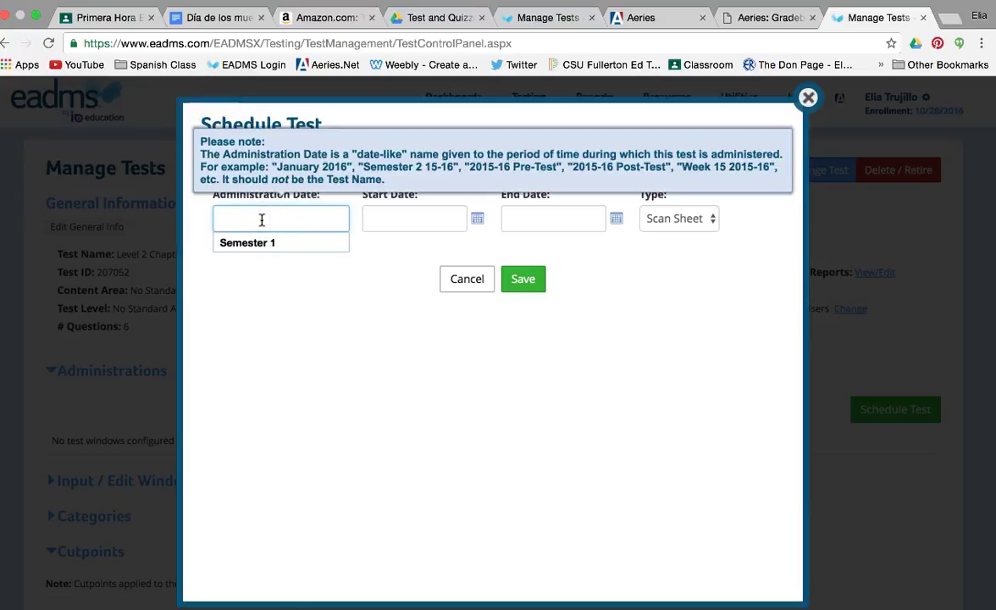
pyautogui.click(261, 241)
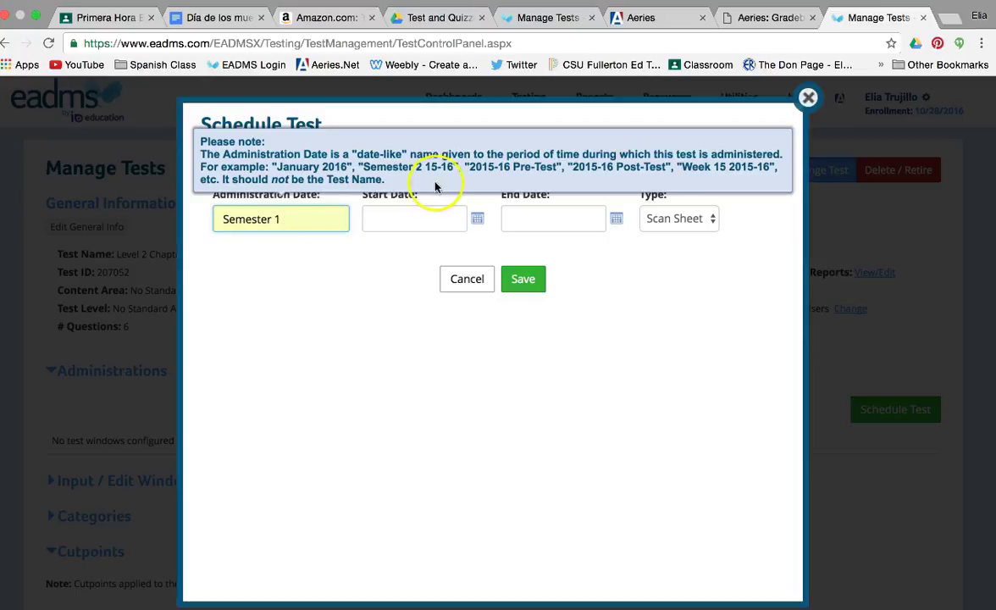
pyautogui.click(429, 215)
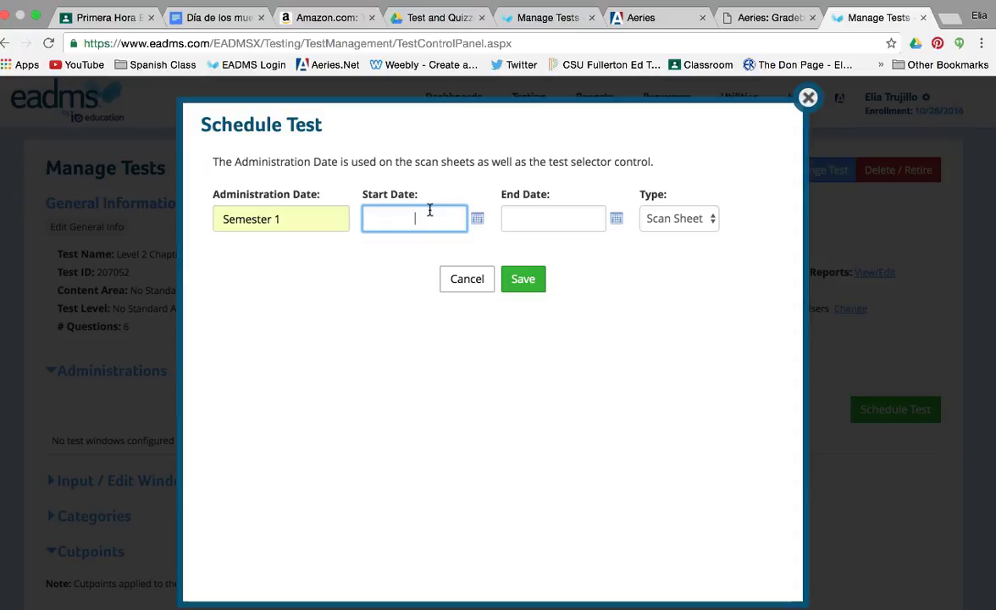
# Step: Set the Start Date to 11/1/2016 and End Date to 11/1/2021, keep Scan Sheet, and save
pyautogui.click(474, 217)
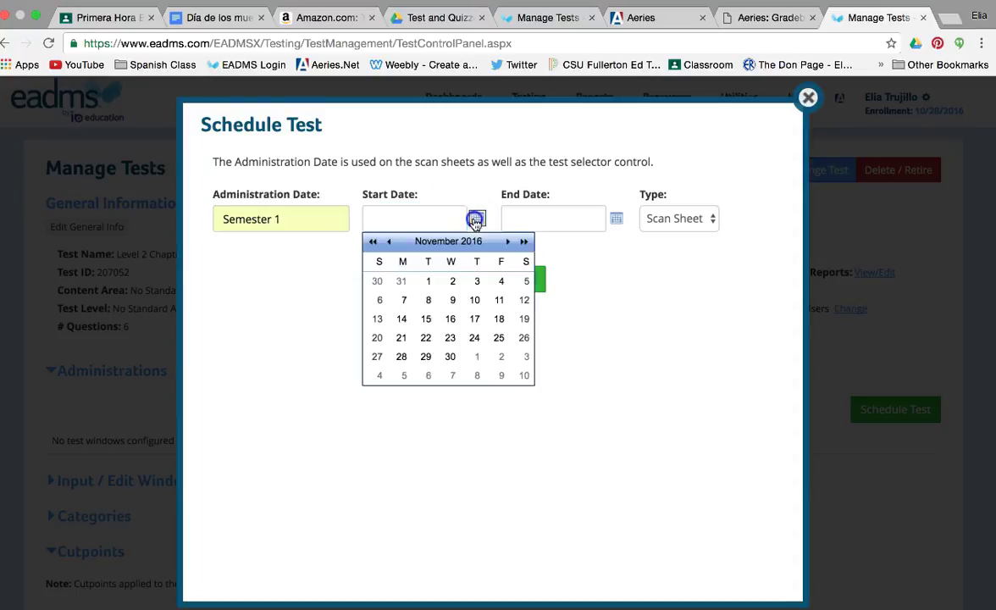
pyautogui.click(428, 282)
pyautogui.click(559, 221)
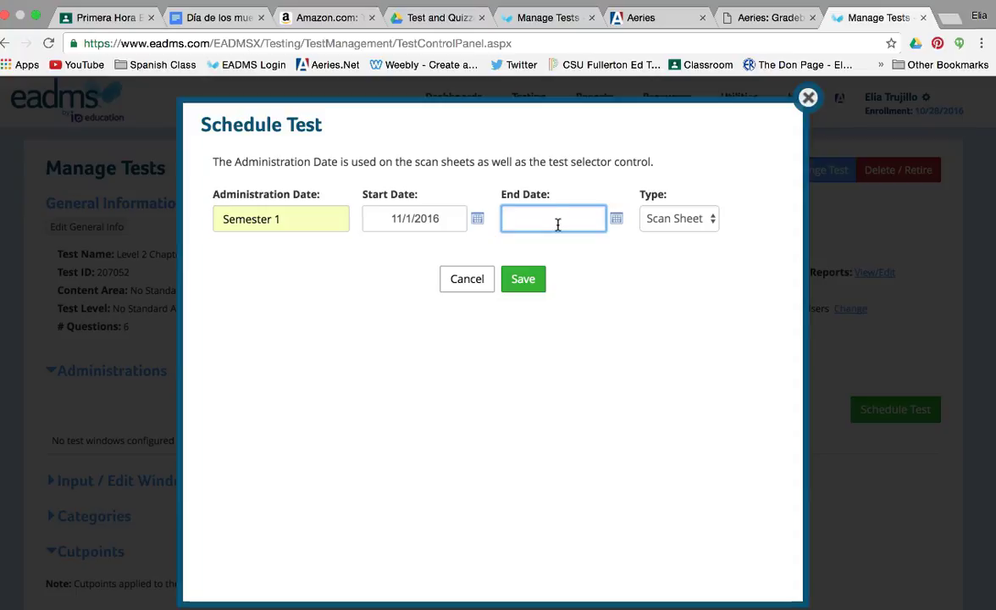
pyautogui.write('11')
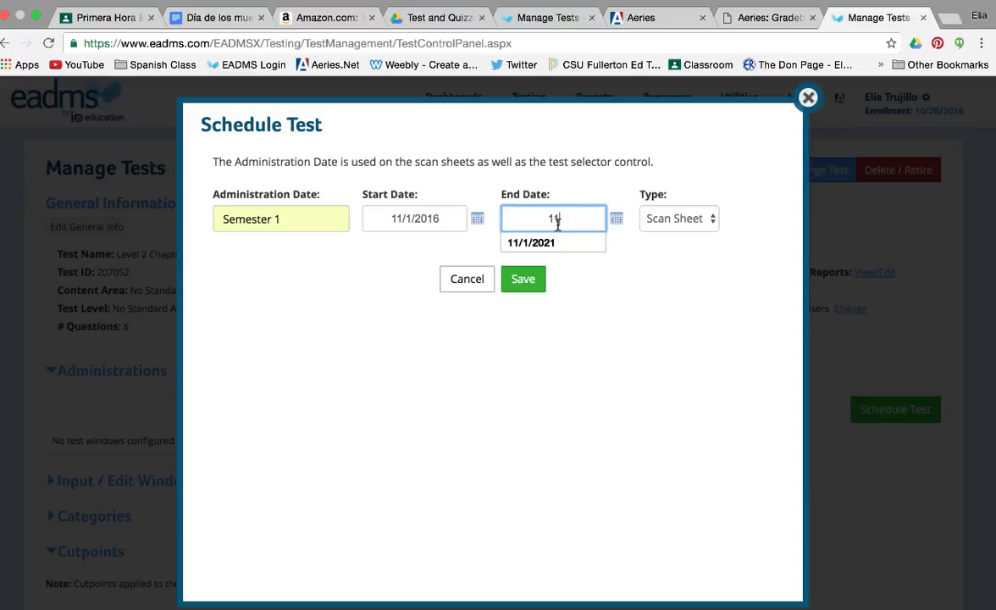
pyautogui.write('/1/2021')
pyautogui.click(546, 243)
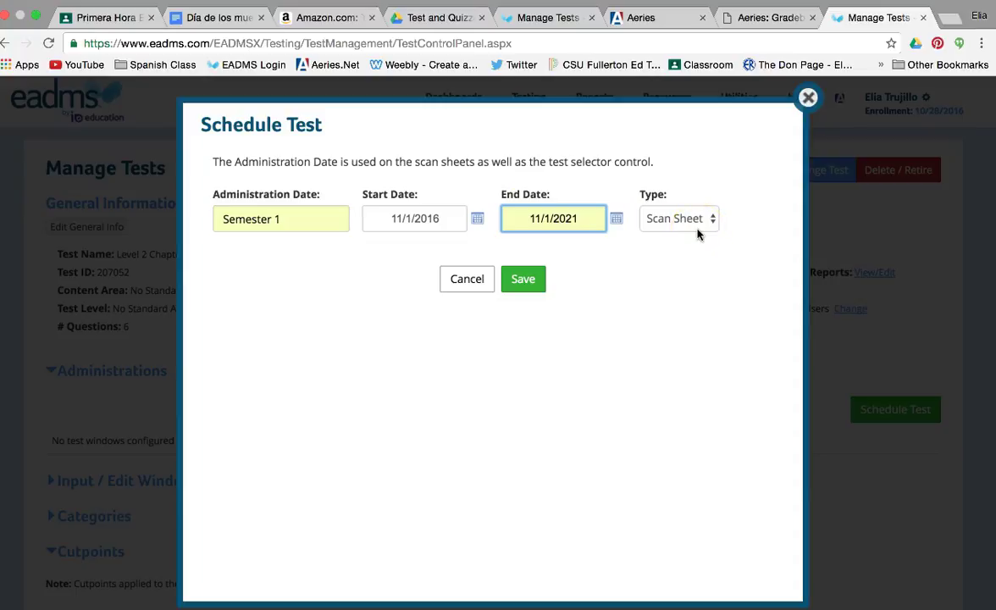
pyautogui.click(528, 286)
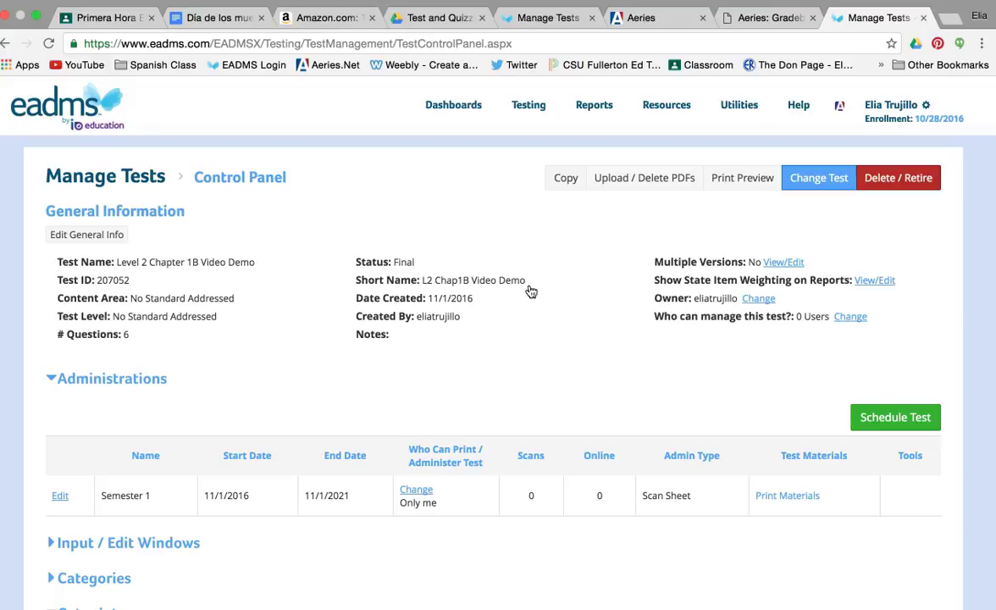
# Step: Set Who Can Print / Administer Test to Teacher access level and save
pyautogui.click(420, 491)
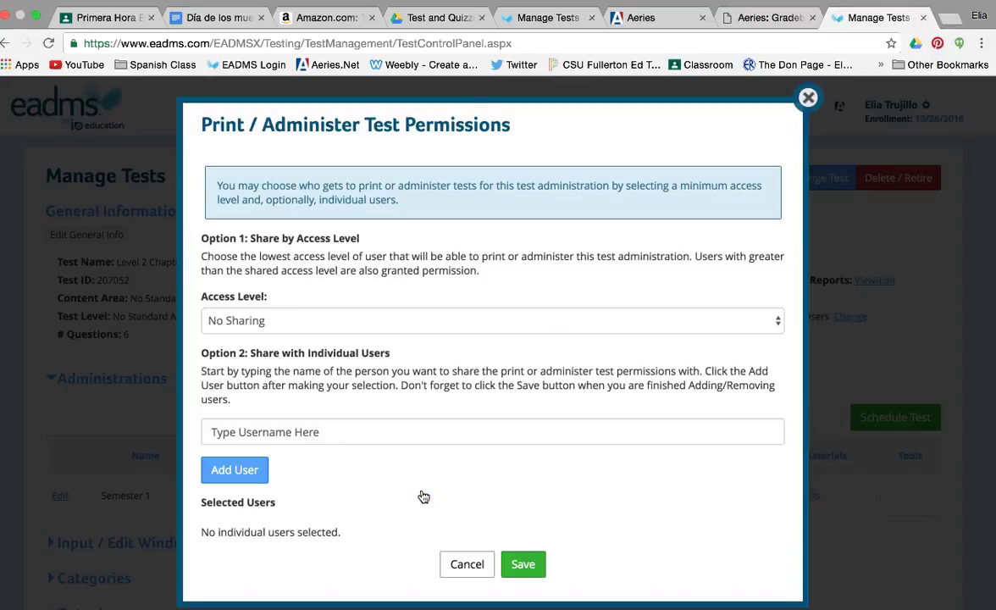
pyautogui.click(266, 321)
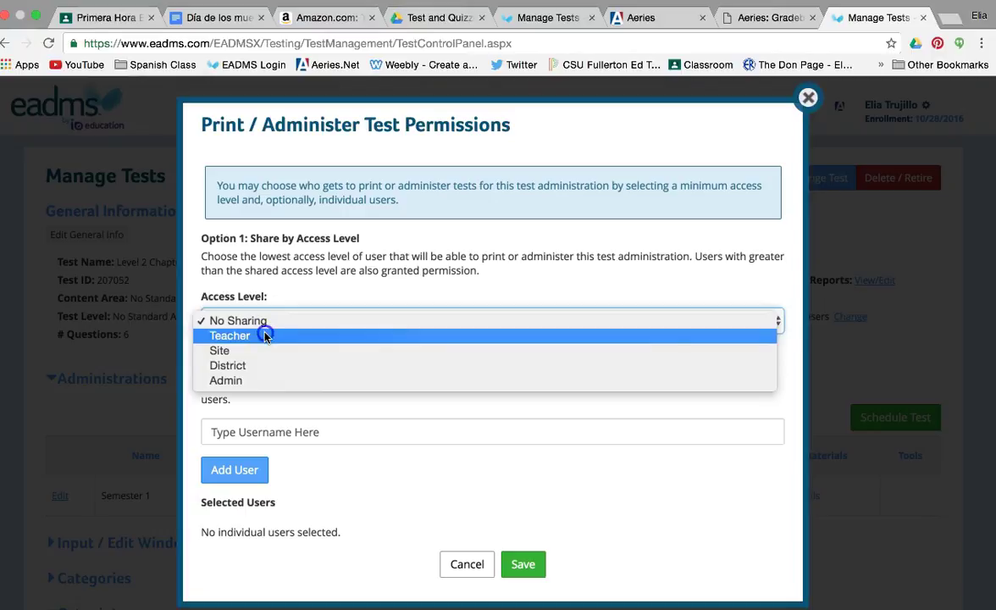
pyautogui.click(265, 336)
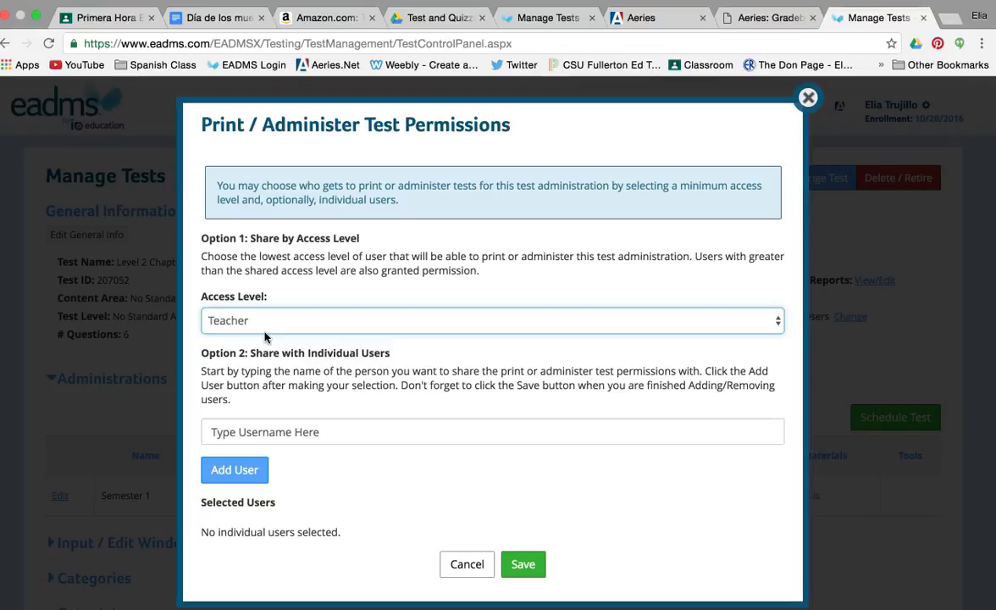
pyautogui.click(524, 565)
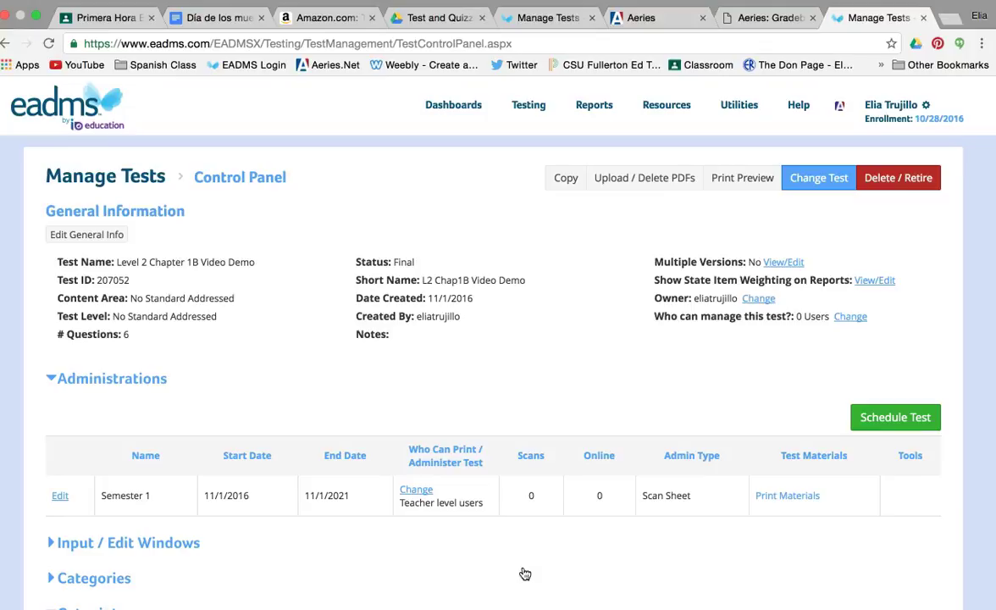
pyautogui.scroll(-3, 462, 548)
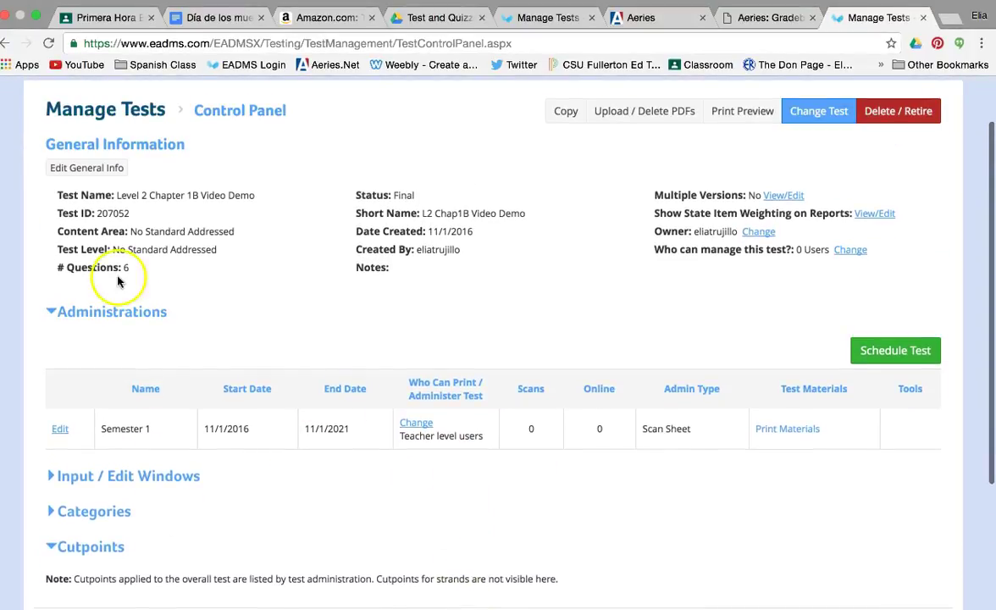
pyautogui.moveTo(129, 214); pyautogui.dragTo(66, 217)
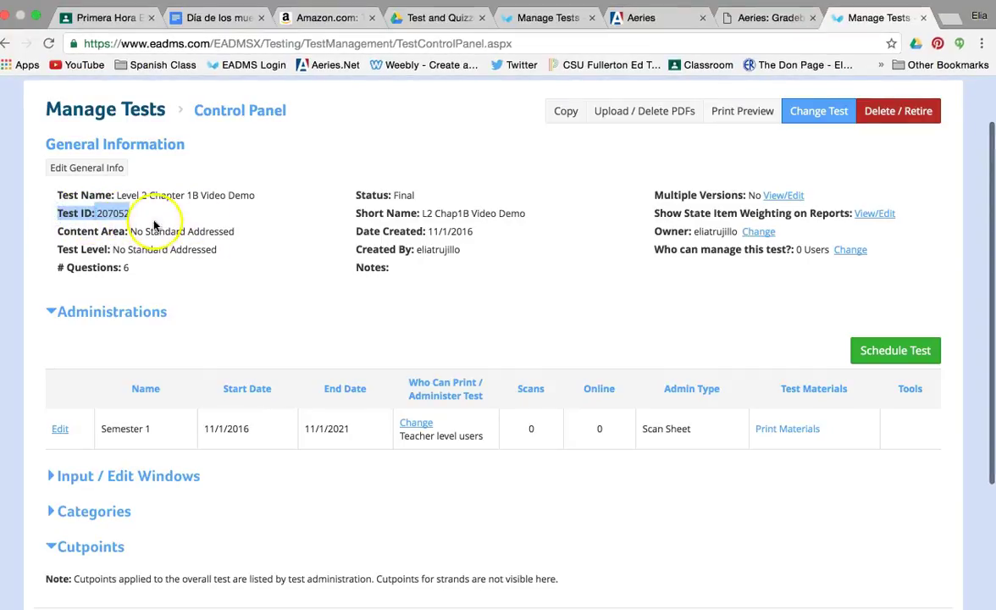
pyautogui.click(127, 214)
pyautogui.moveTo(129, 214); pyautogui.dragTo(99, 217)
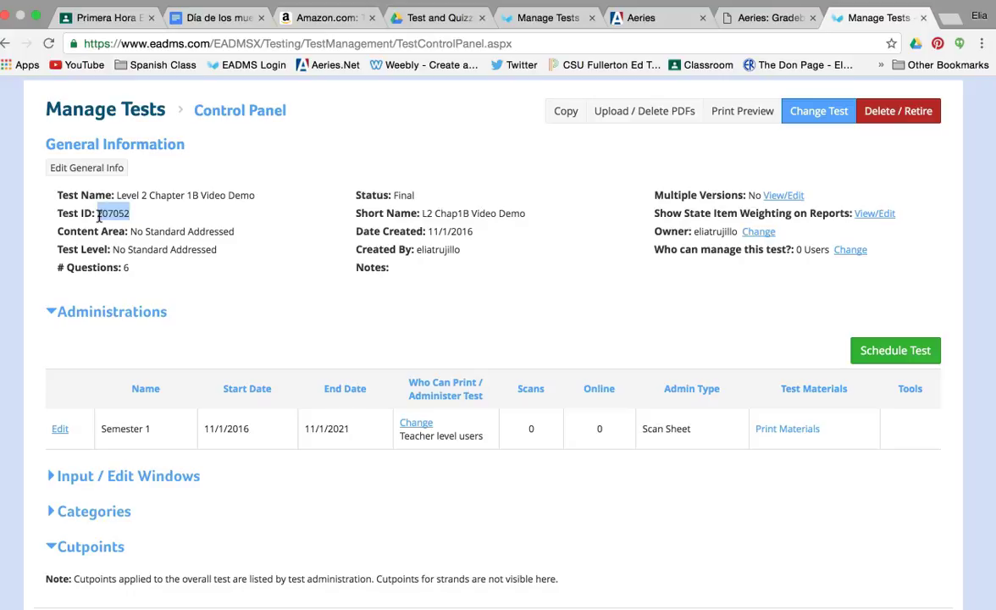
pyautogui.click(246, 340)
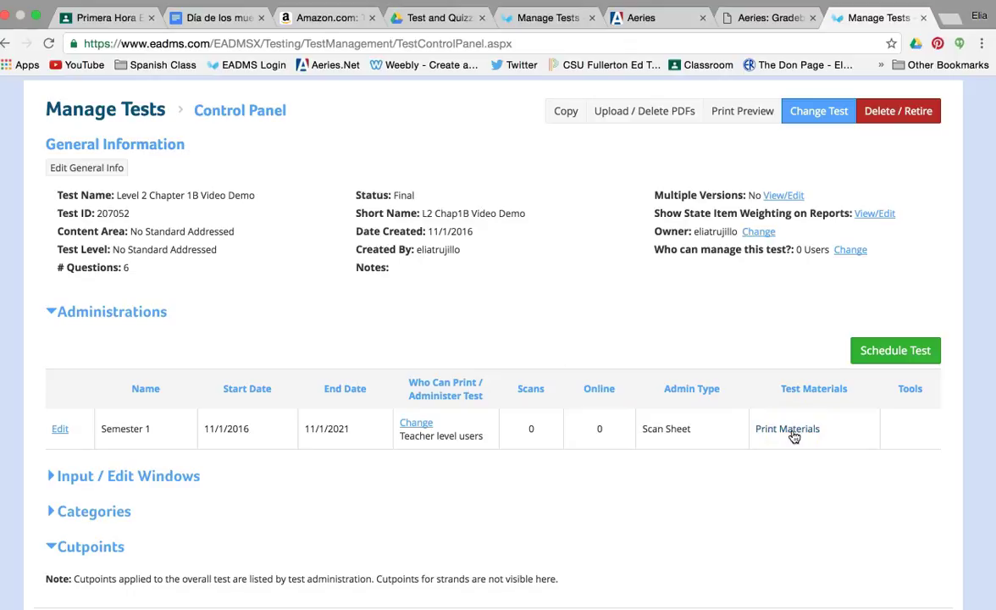
pyautogui.click(791, 430)
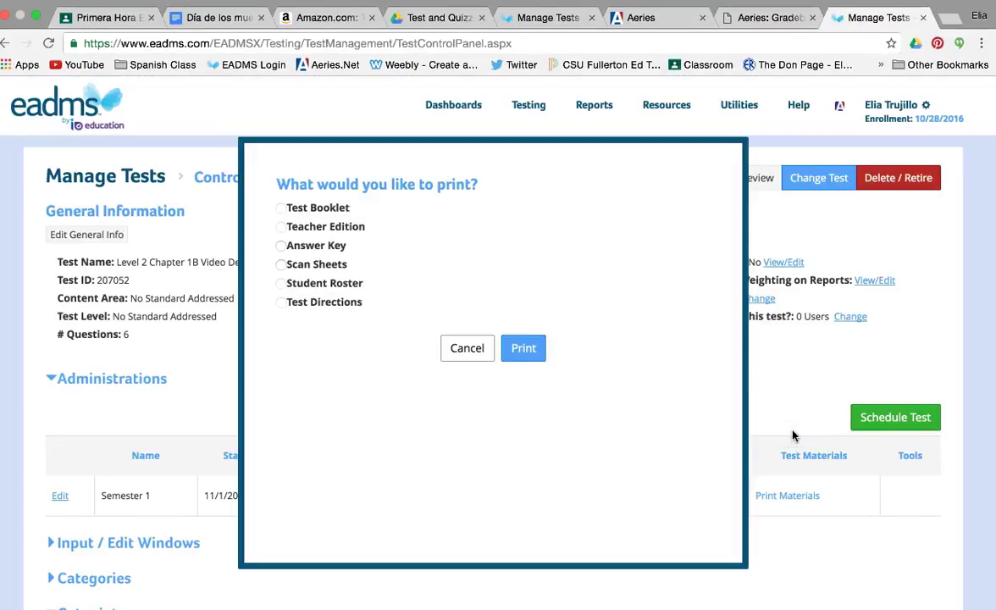
# Step: Choose to print Scan Sheets, keep Pre-ID Sheets selected, and continue to student selection
pyautogui.click(282, 265)
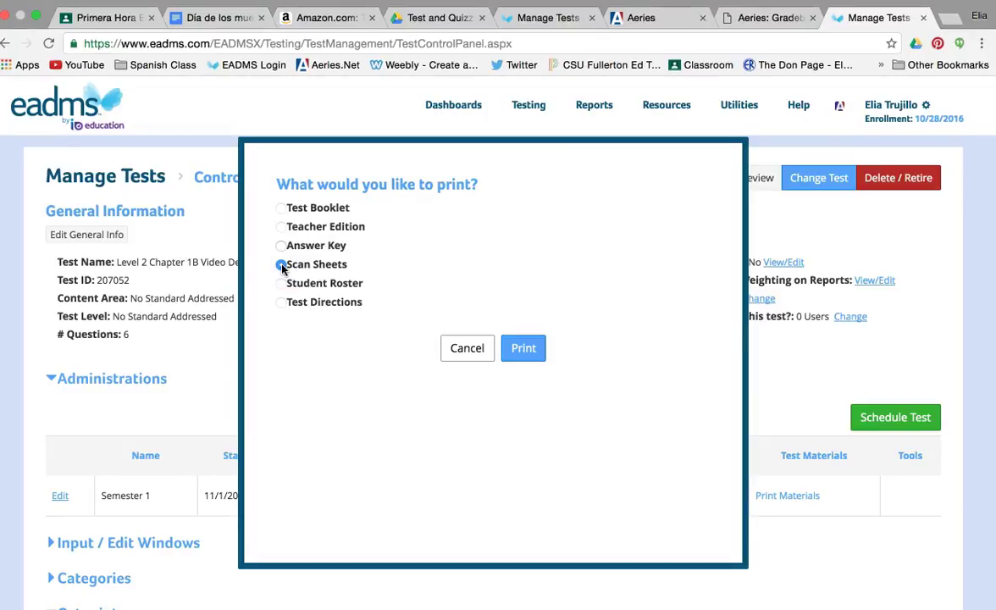
pyautogui.click(526, 350)
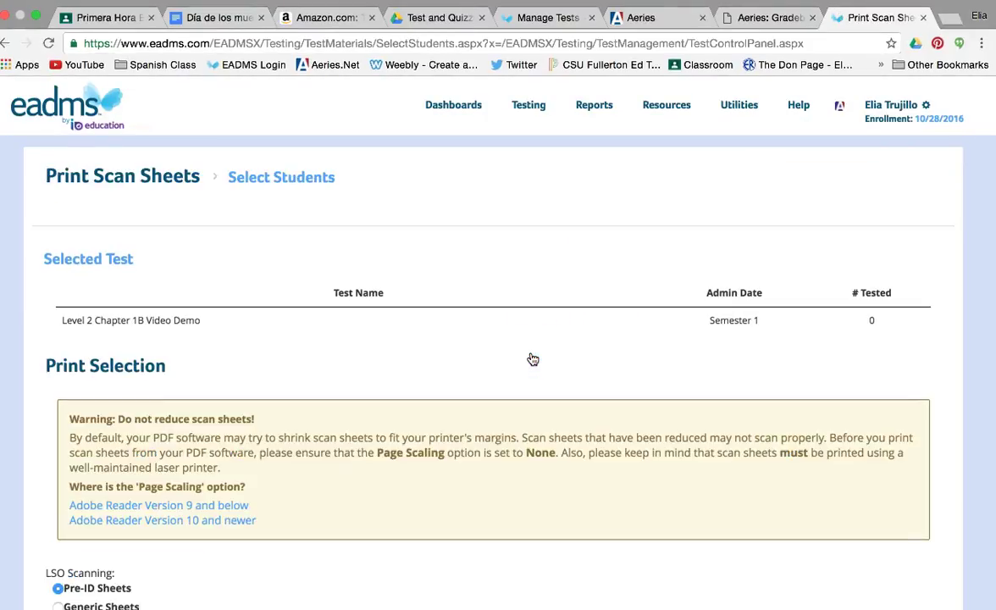
pyautogui.scroll(-3, 532, 359)
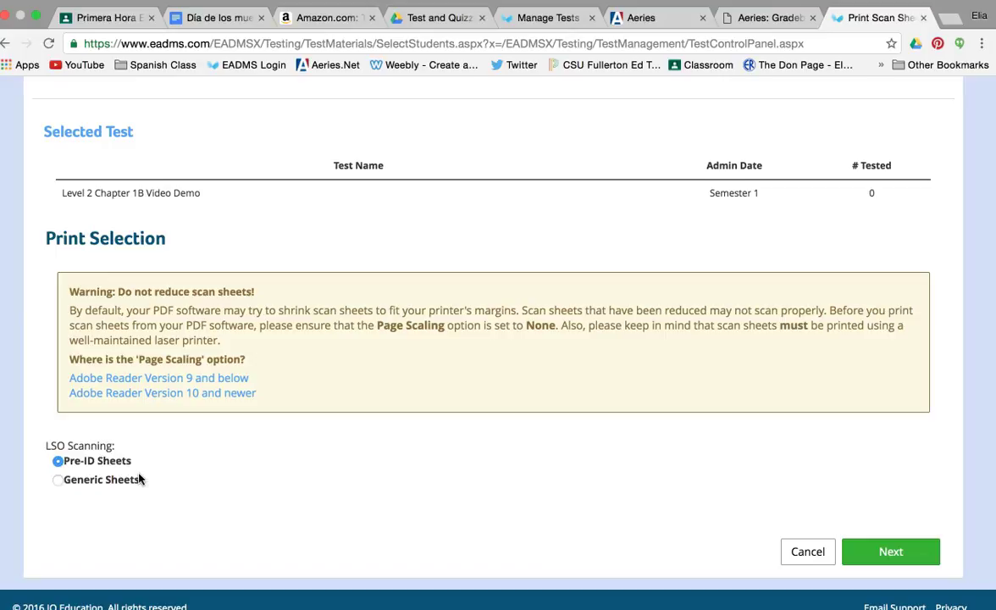
pyautogui.click(133, 512)
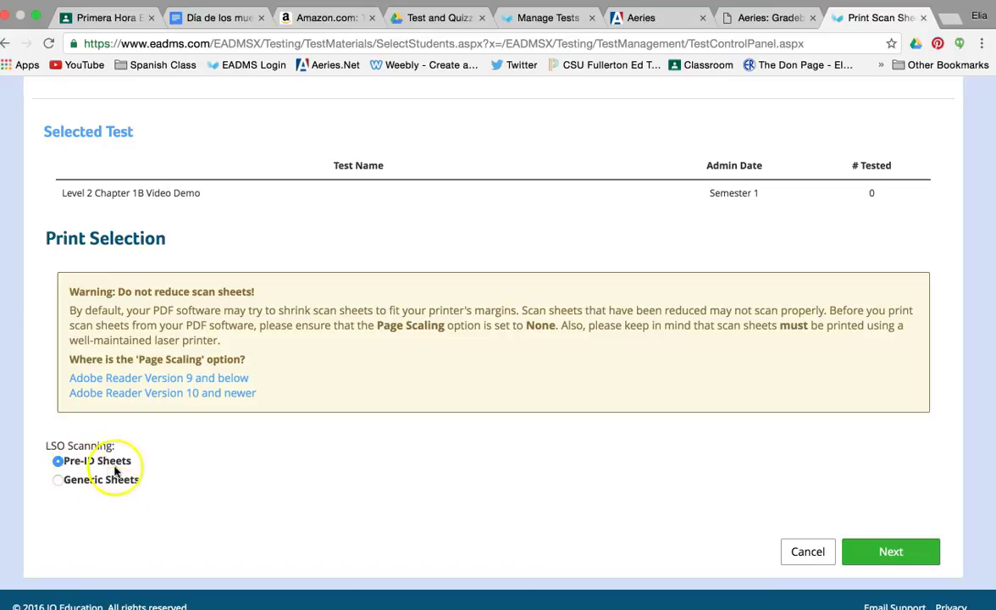
pyautogui.click(892, 550)
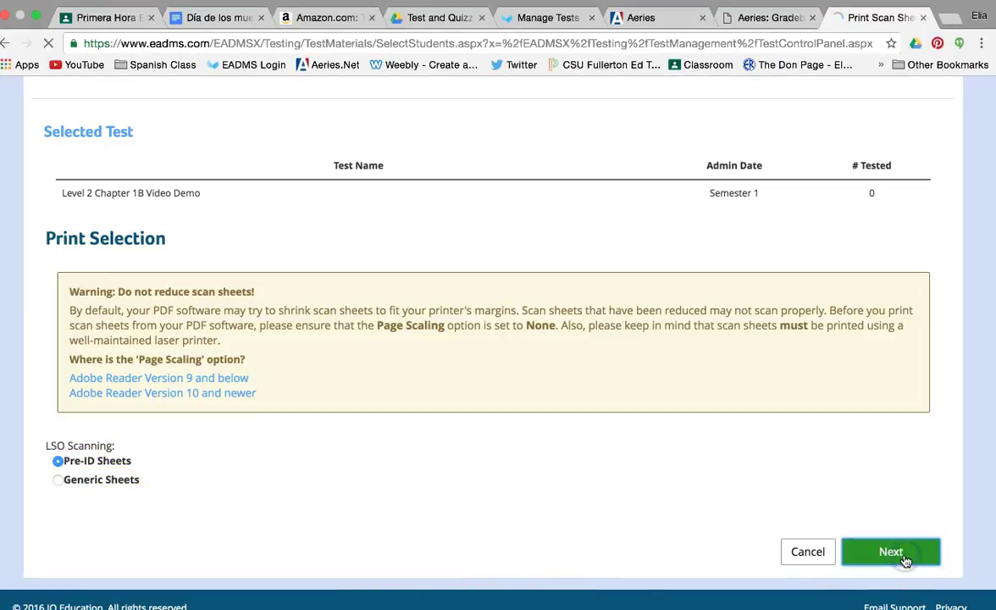
# Step: Filter the student list to the Spanish 2A course
pyautogui.scroll(-3, 904, 560)
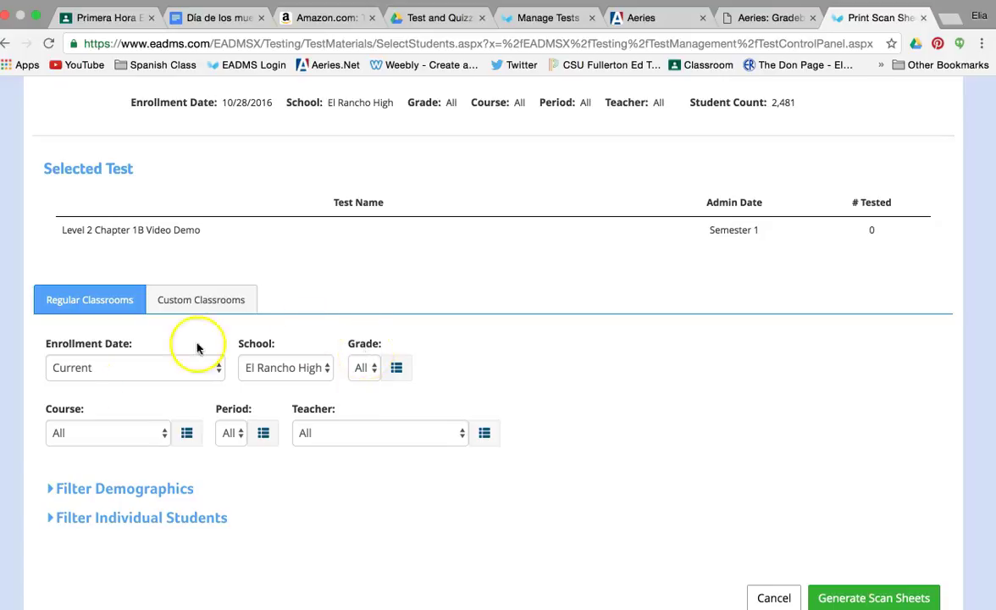
pyautogui.click(154, 436)
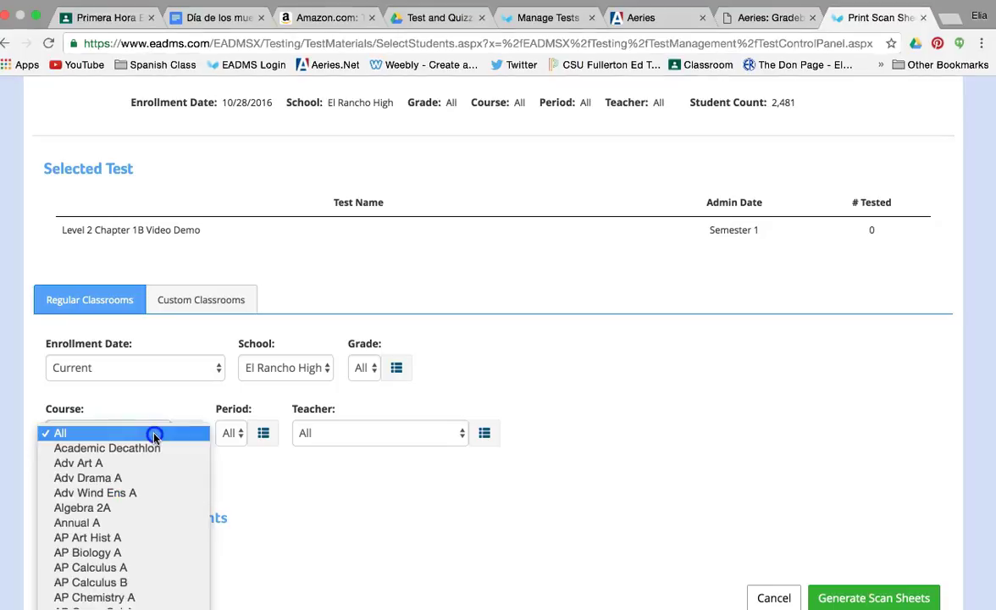
pyautogui.click(154, 435)
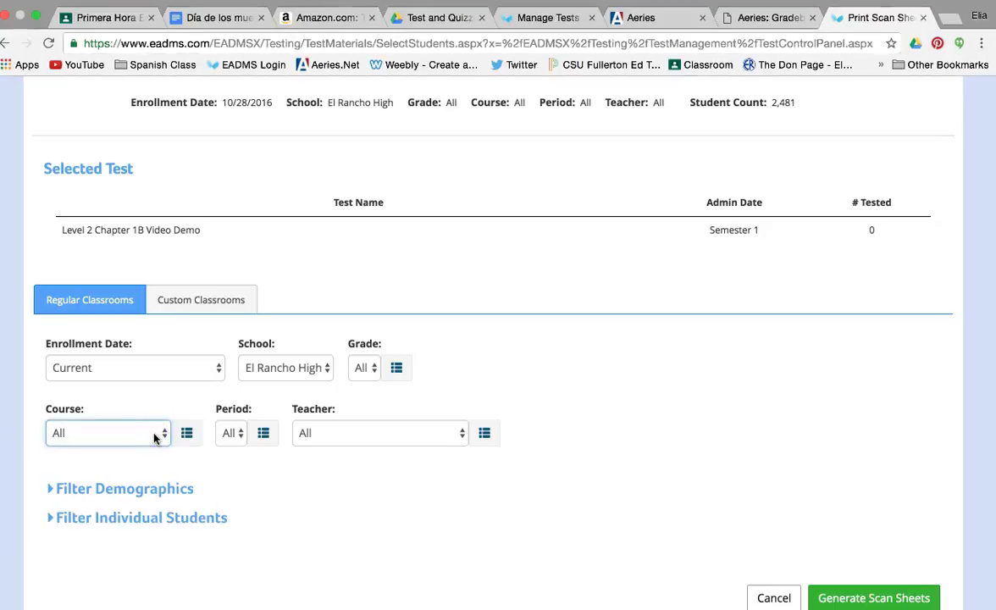
pyautogui.scroll(-2, 156, 436)
pyautogui.click(160, 388)
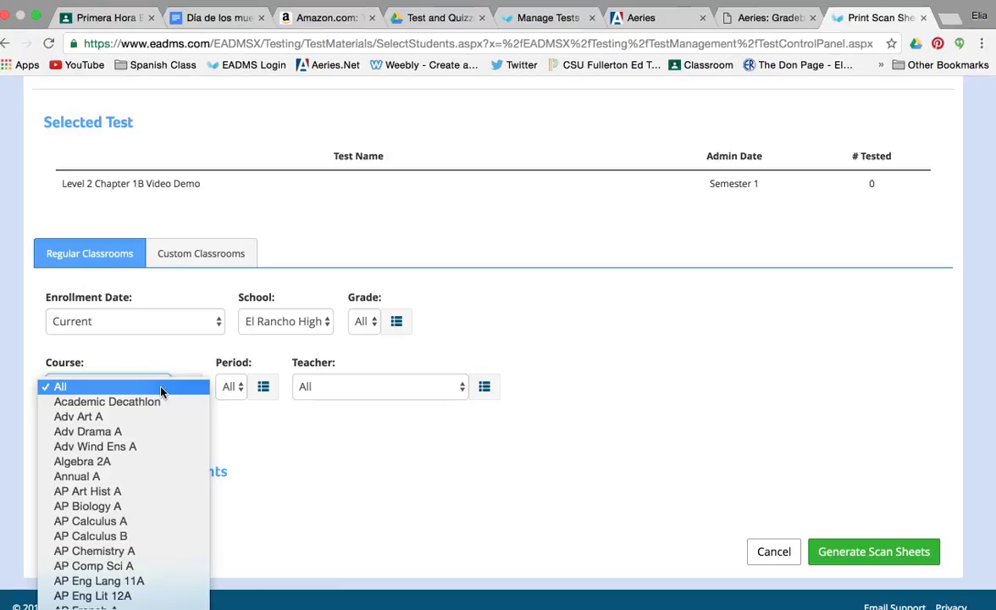
pyautogui.scroll(-10, 142, 559)
pyautogui.scroll(-20, 142, 559)
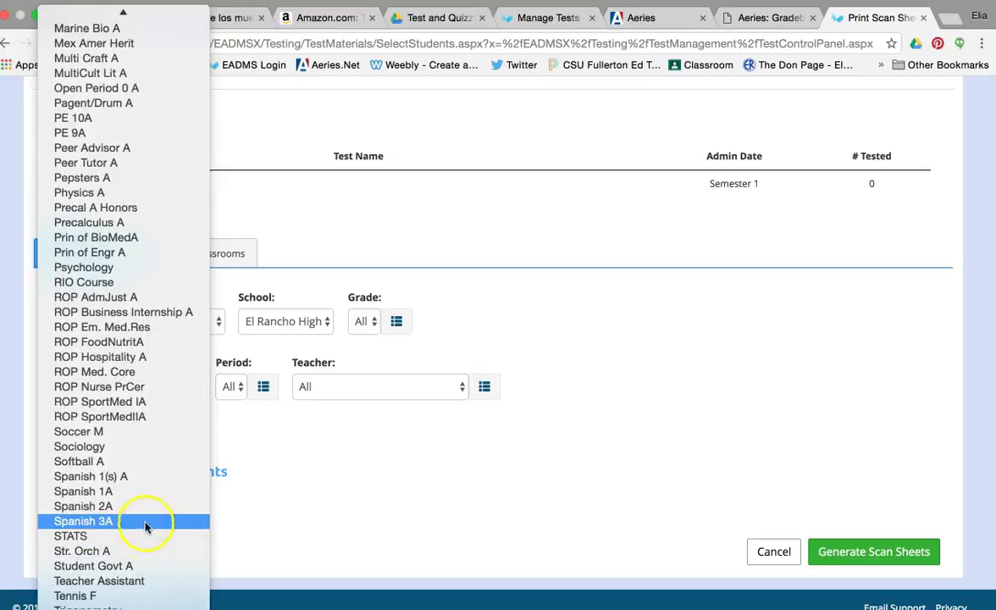
pyautogui.click(151, 506)
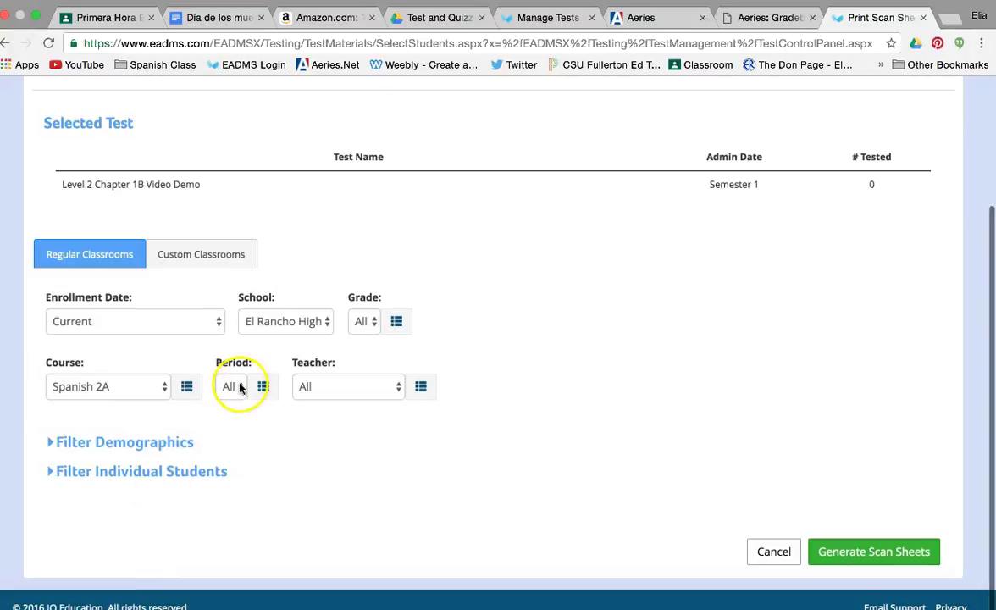
# Step: Leave Period at All, restrict to one teacher's classes, and generate the Pre-ID scan sheets
pyautogui.click(235, 386)
pyautogui.click(238, 386)
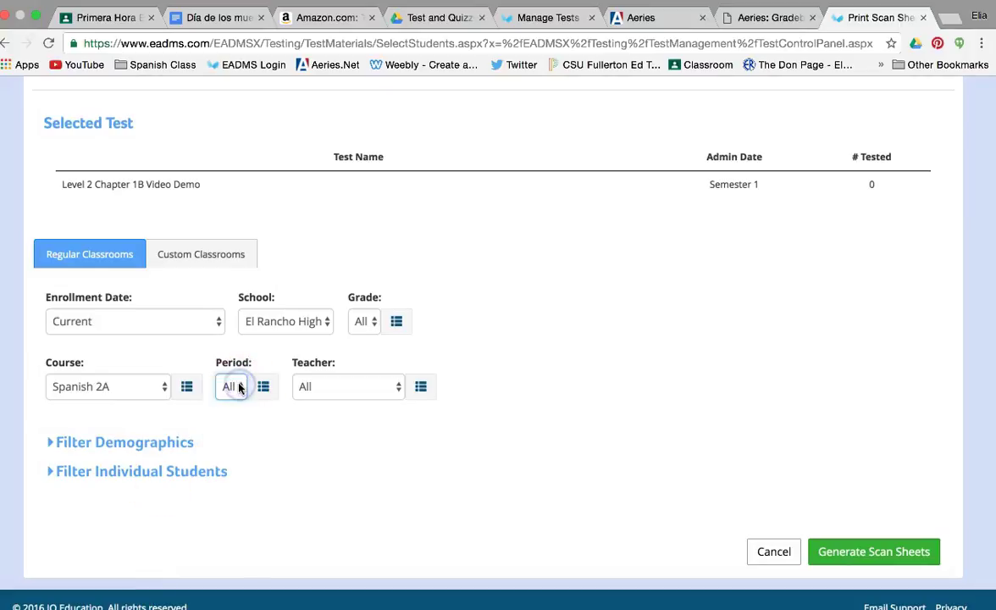
pyautogui.click(239, 387)
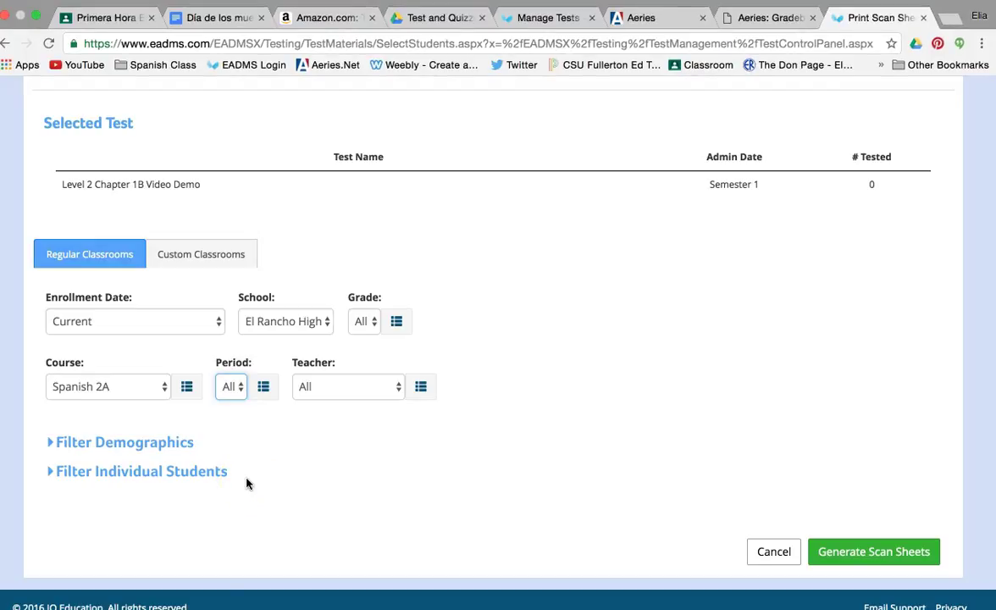
pyautogui.click(362, 392)
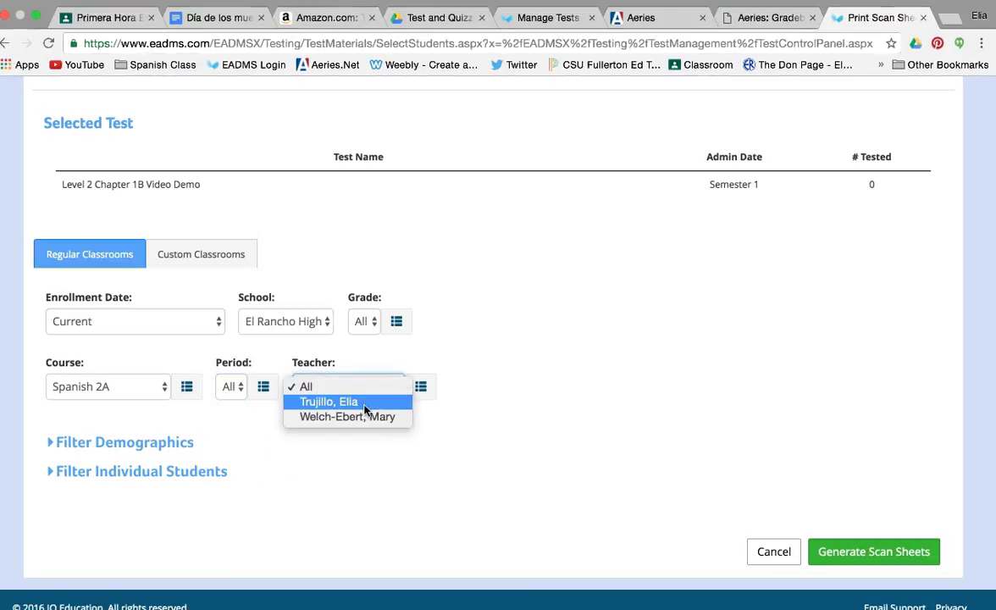
pyautogui.click(366, 405)
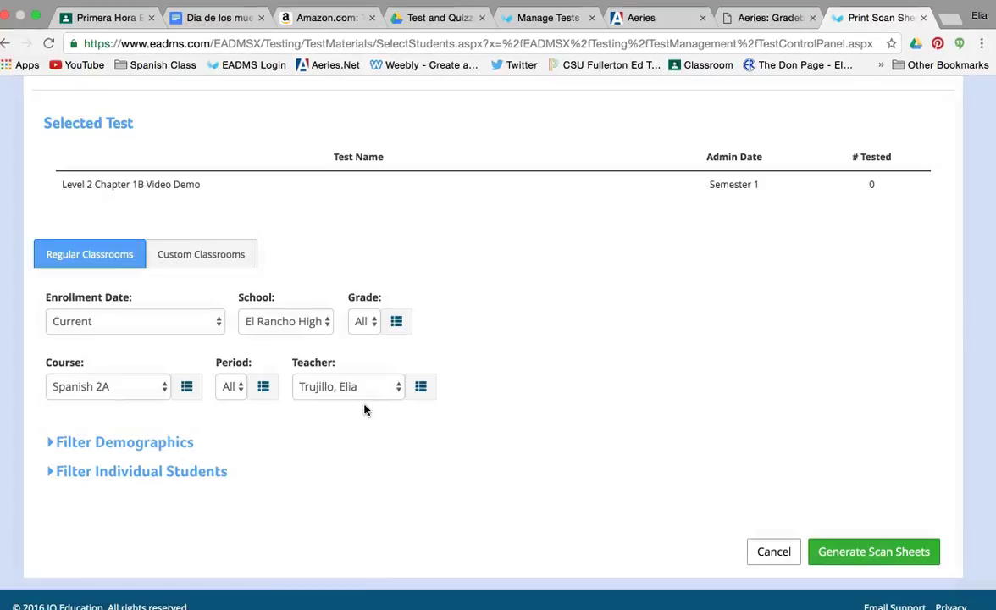
pyautogui.click(847, 554)
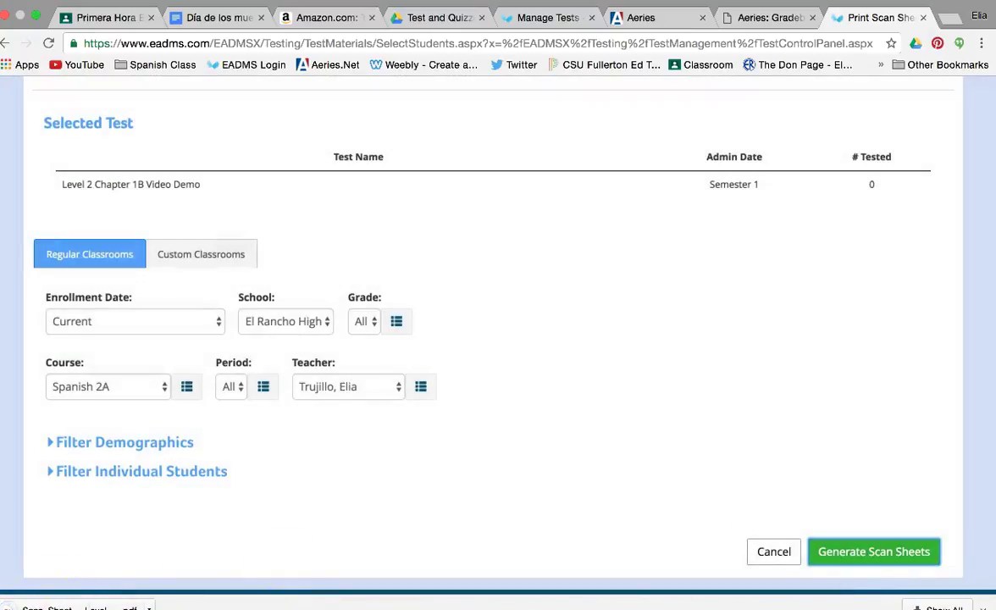
# Step: Open the 146-page pre-ID scan-sheet PDF, check Test ID 207052, and return to Print Scan Sheets
pyautogui.click(70, 606)
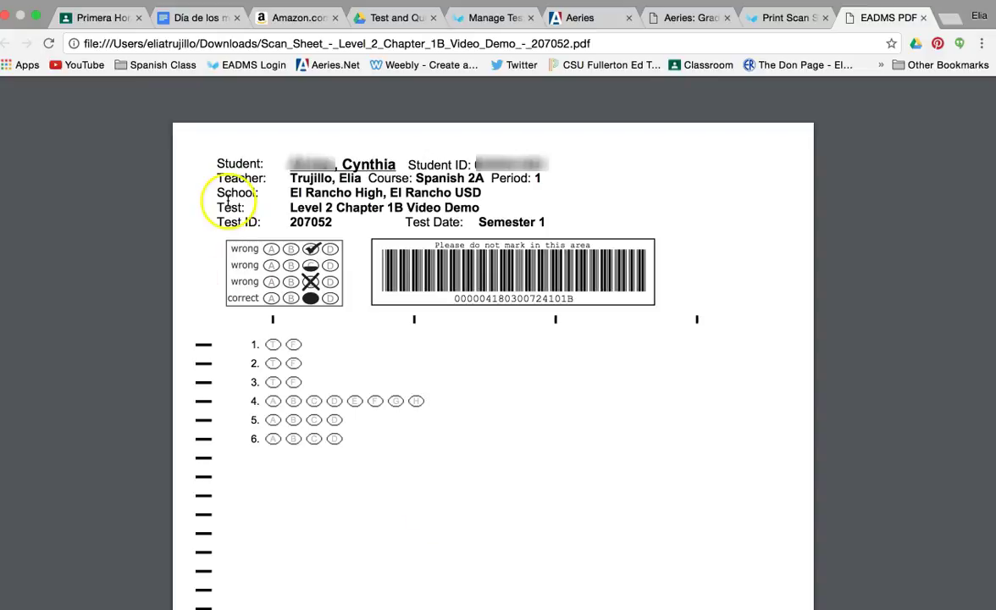
pyautogui.click(305, 219)
pyautogui.doubleClick(305, 220)
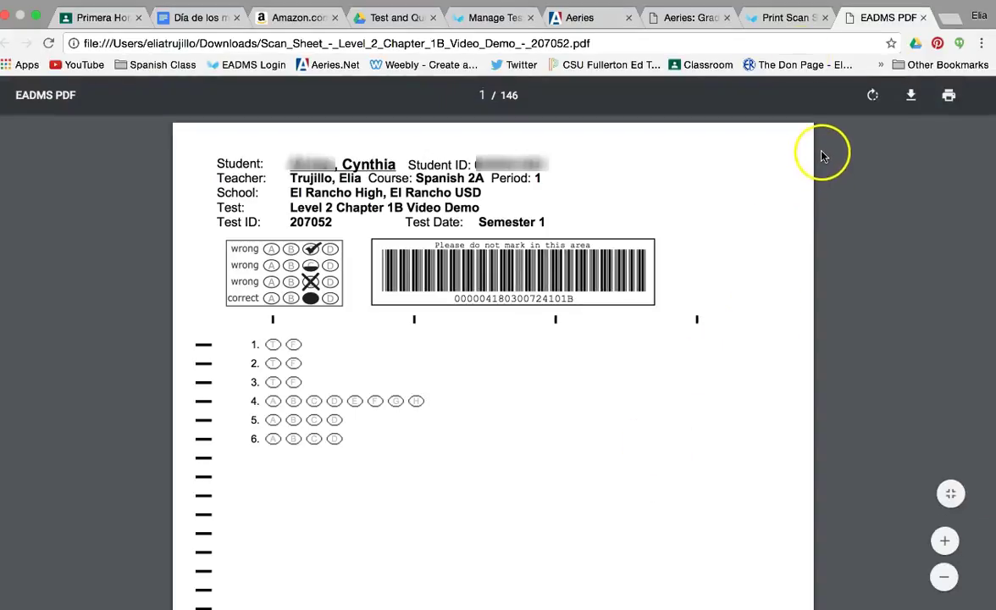
pyautogui.click(772, 34)
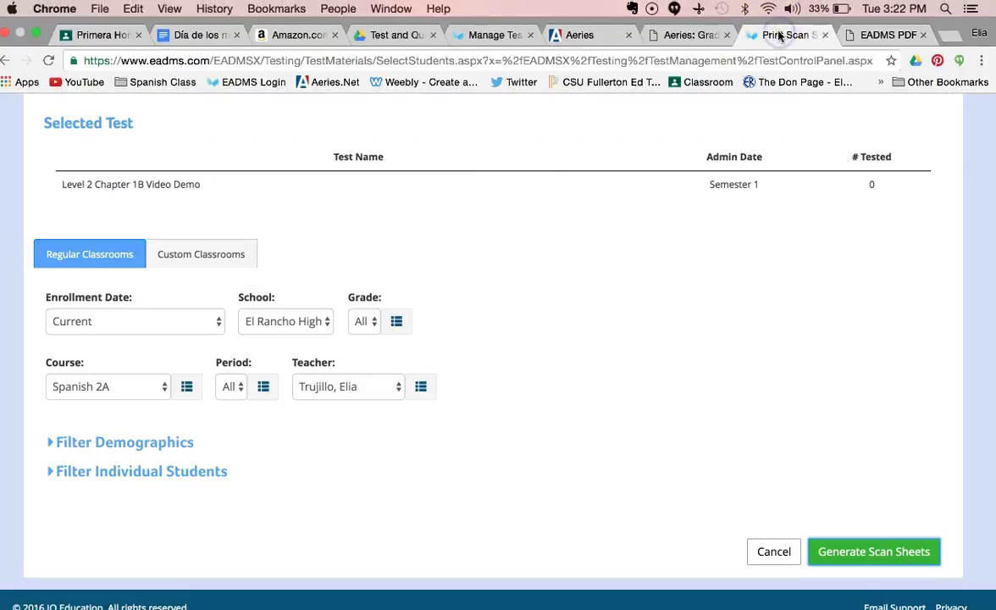
# Step: Switch to Generic Sheets, generate the generic scan-sheet PDF, and open the download
pyautogui.scroll(2, 752, 409)
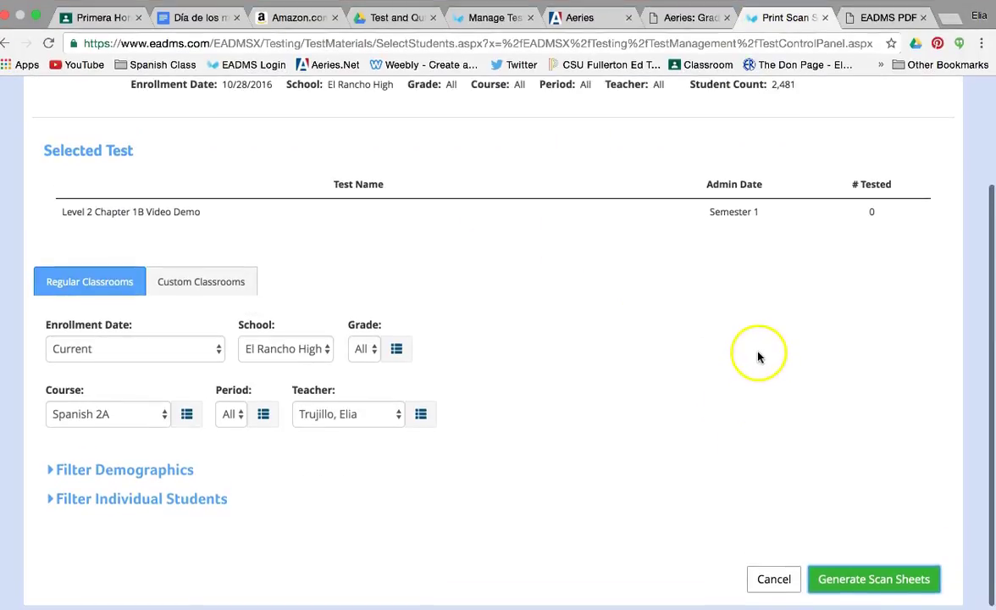
pyautogui.click(6, 46)
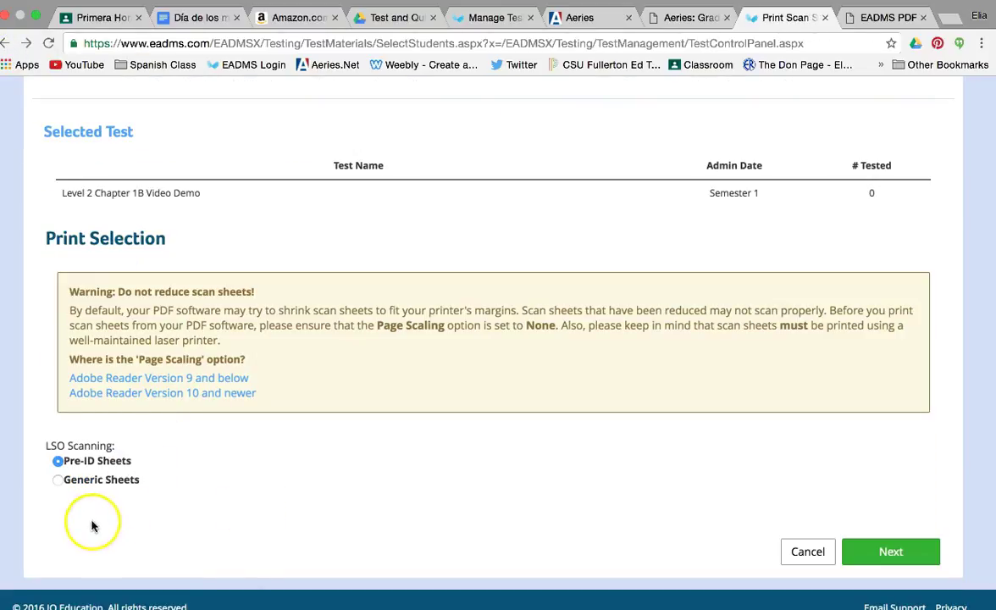
pyautogui.click(59, 480)
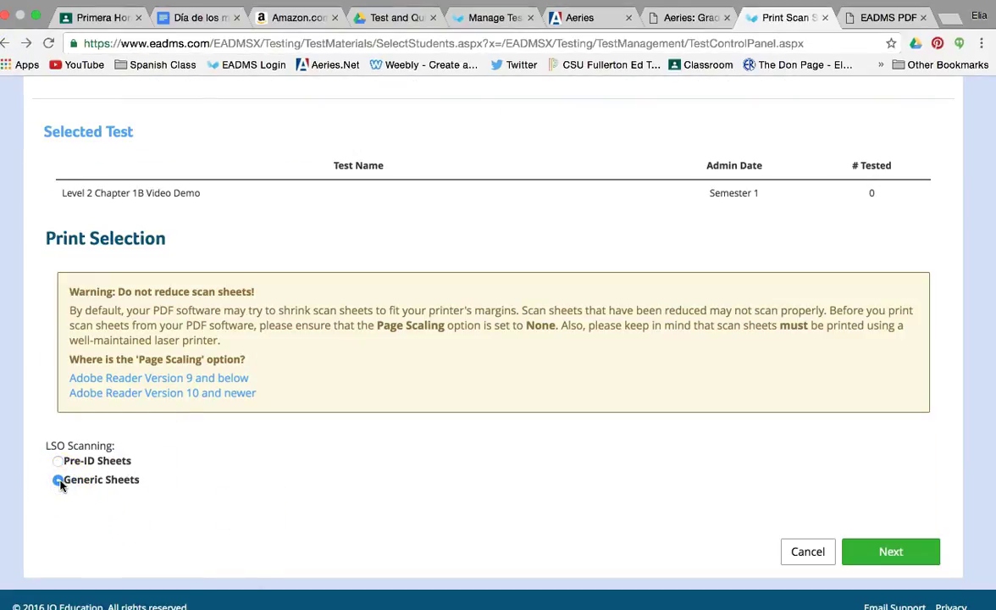
pyautogui.click(882, 551)
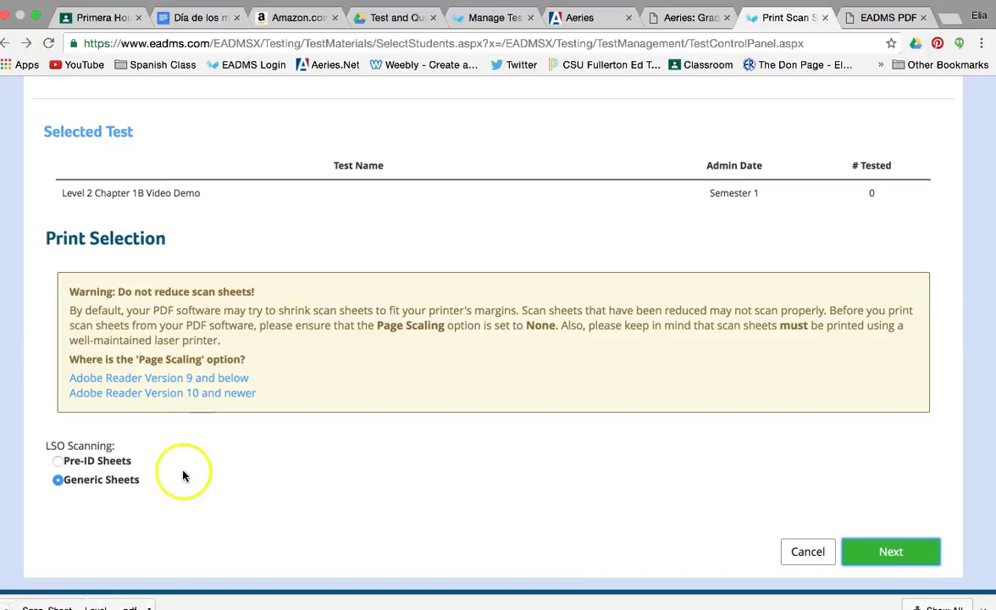
pyautogui.click(51, 606)
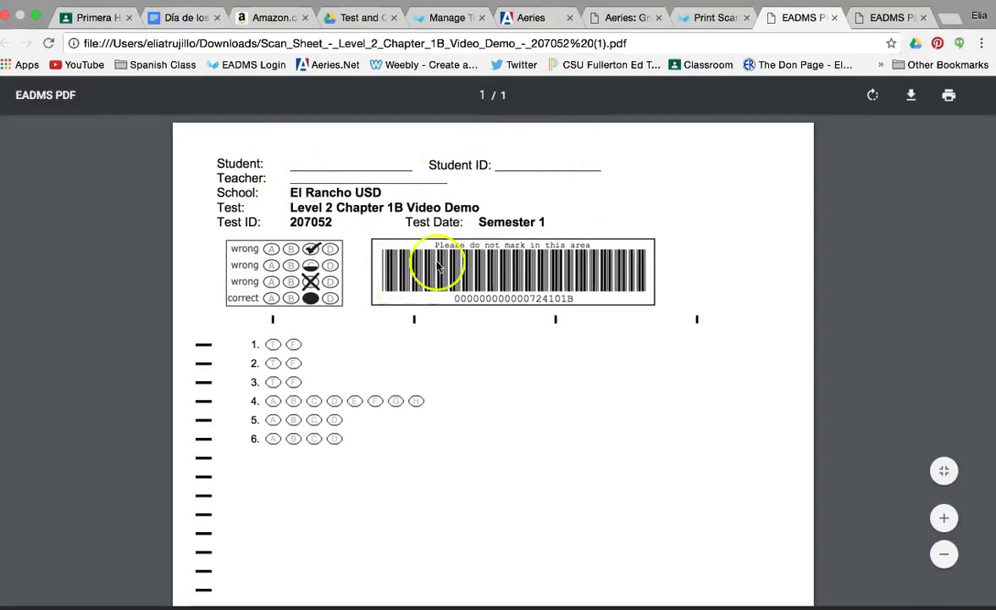
# Step: Select Test ID 207052 on the generic sheet, then return to the Print Selection page
pyautogui.moveTo(333, 221); pyautogui.dragTo(292, 221)
pyautogui.click(635, 396)
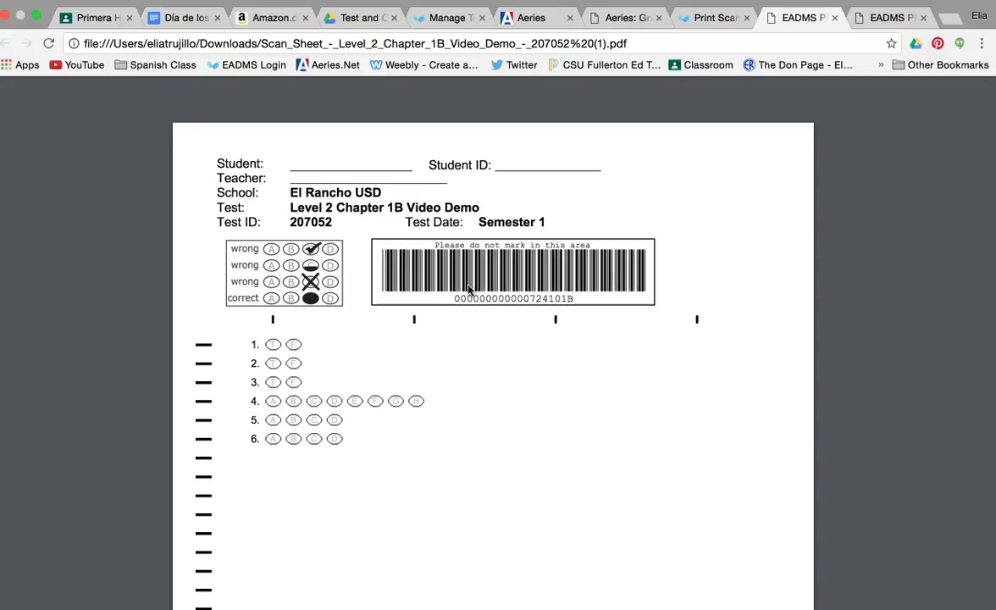
pyautogui.click(709, 19)
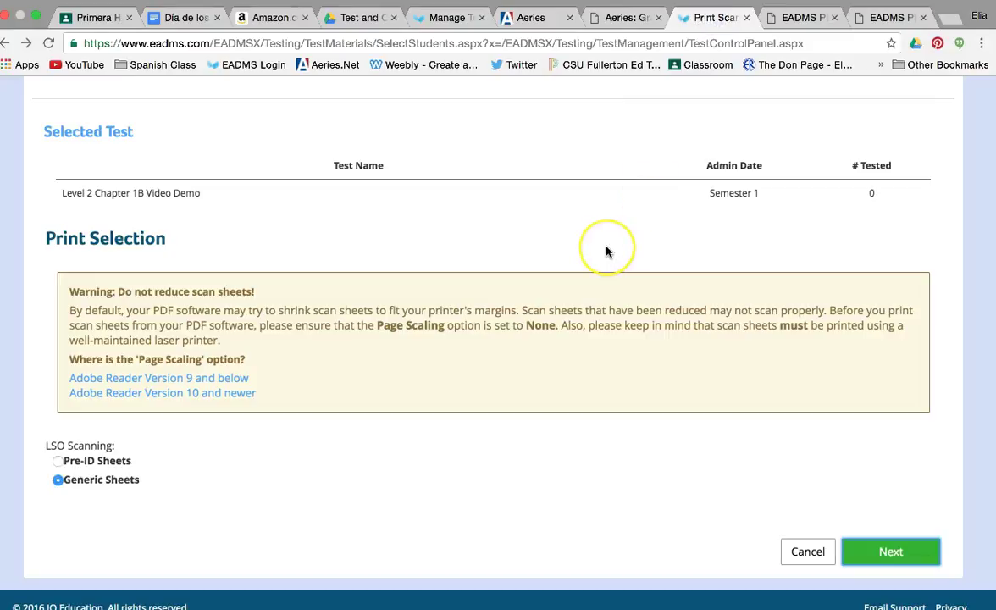
# Step: Download the generic scan sheets a second time
pyautogui.scroll(2, 606, 251)
pyautogui.scroll(-2, 606, 251)
pyautogui.click(889, 549)
pyautogui.click(605, 473)
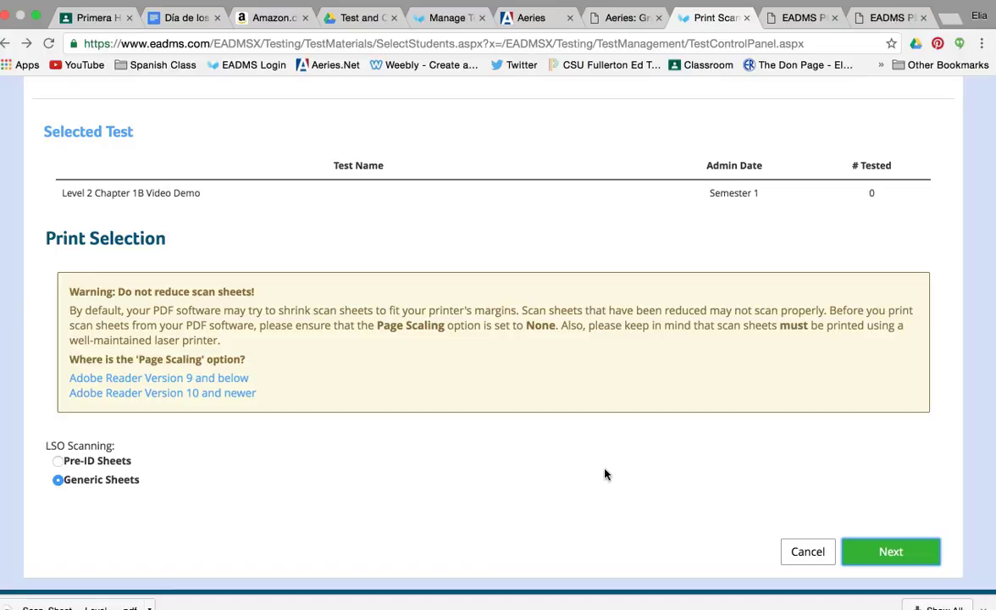
# Step: Return to the EADMS portal home page via the eadms logo
pyautogui.scroll(3, 660, 246)
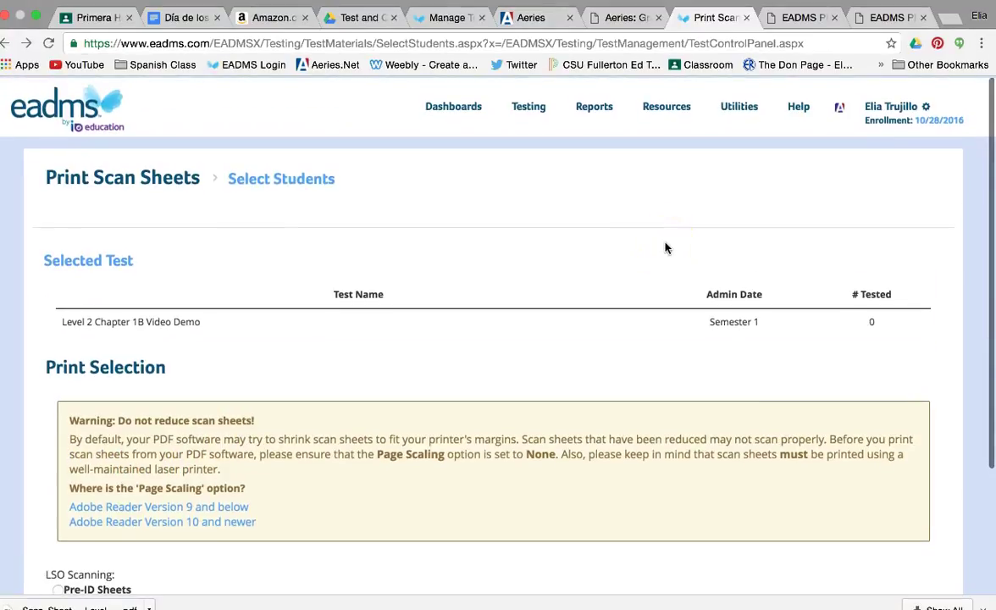
pyautogui.scroll(-3, 665, 248)
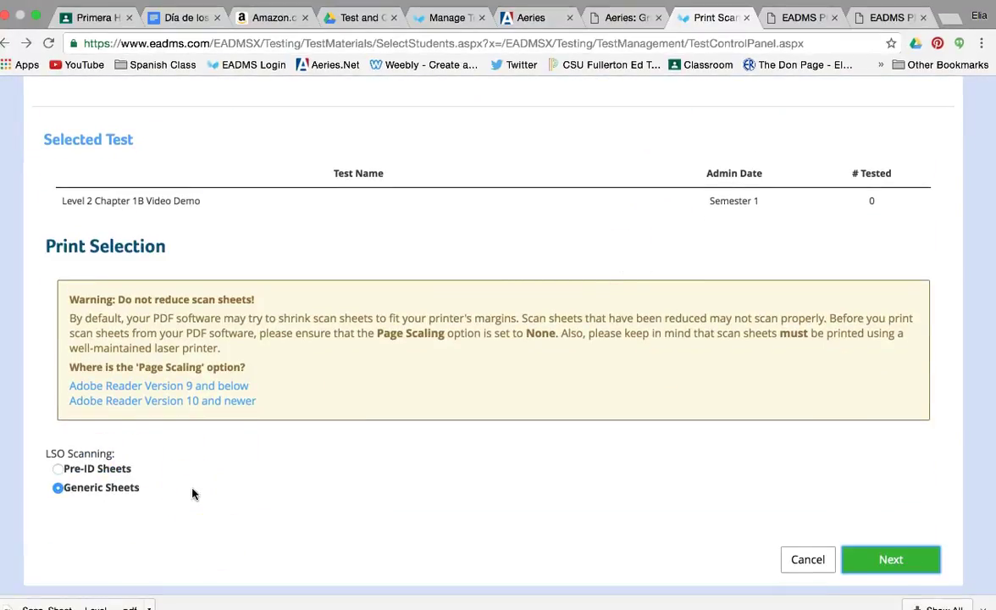
pyautogui.scroll(3, 363, 116)
pyautogui.click(71, 112)
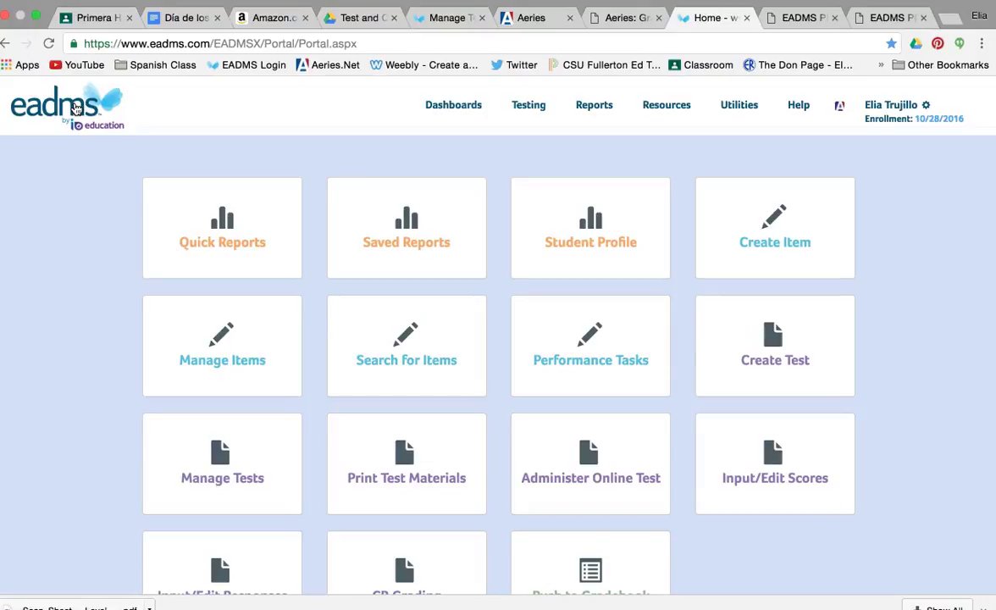
# Step: Copy Test ID 207052 from the generic scan-sheet PDF and return to the portal
pyautogui.click(775, 17)
pyautogui.moveTo(332, 222); pyautogui.dragTo(288, 222)
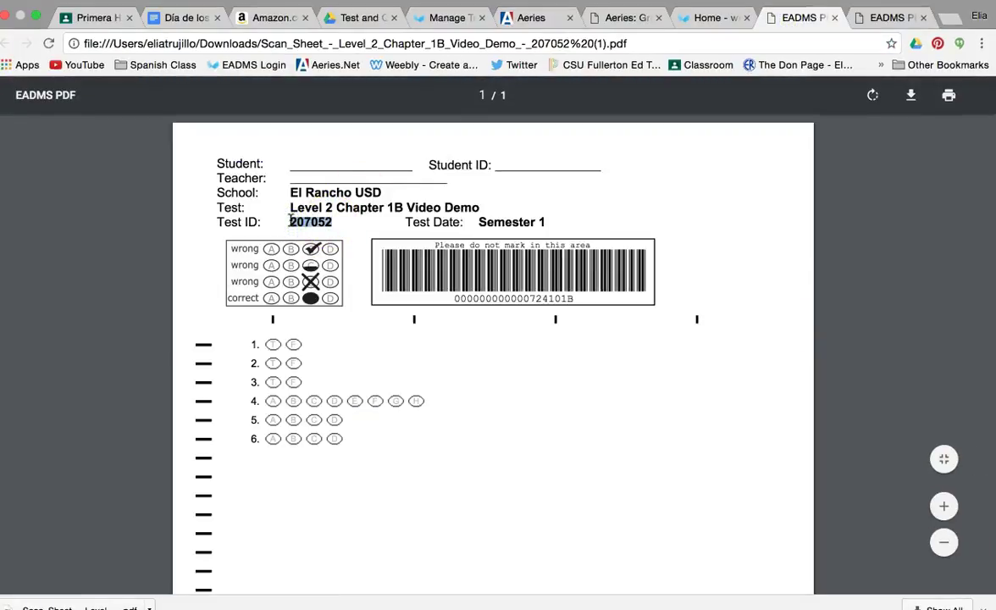
pyautogui.click(703, 19)
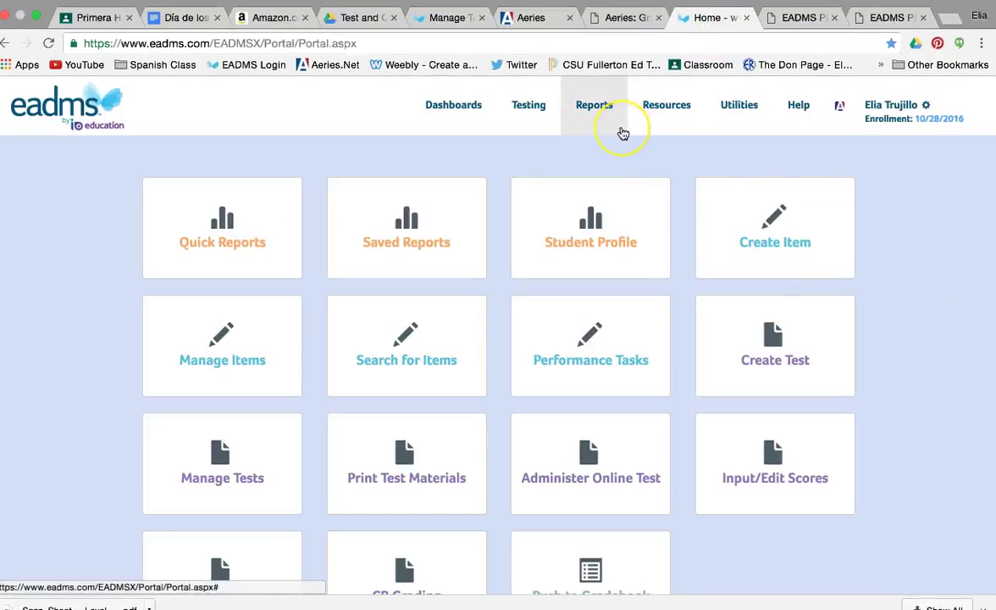
# Step: Search the Testing > Print Test Materials list for 207052
pyautogui.click(534, 105)
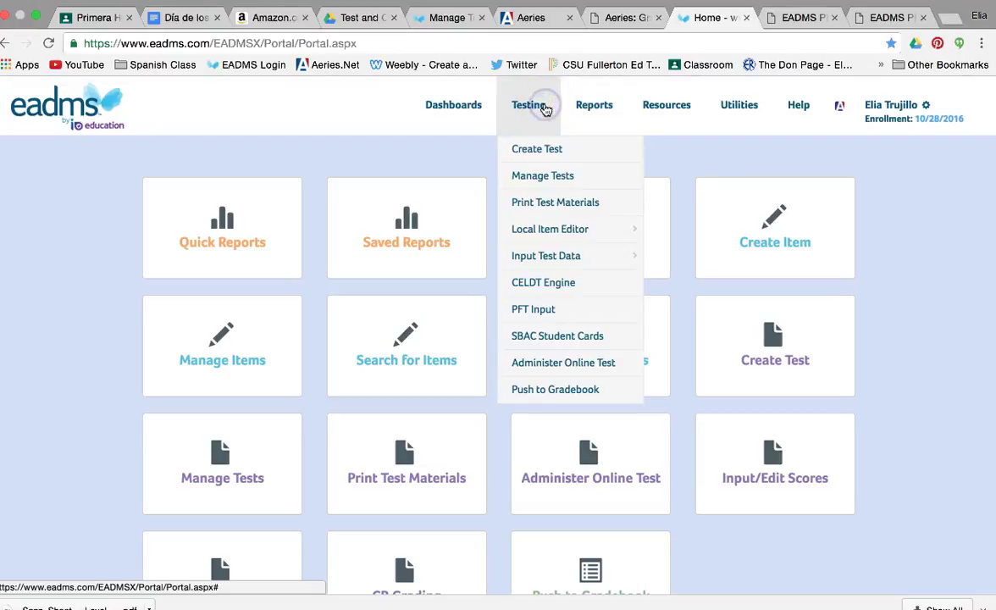
pyautogui.click(546, 207)
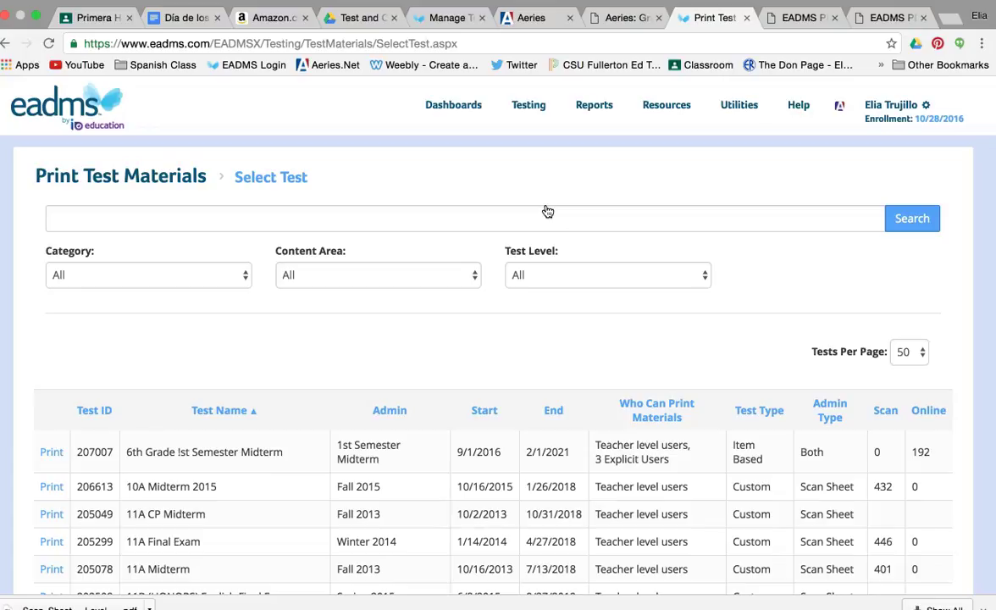
pyautogui.click(360, 213)
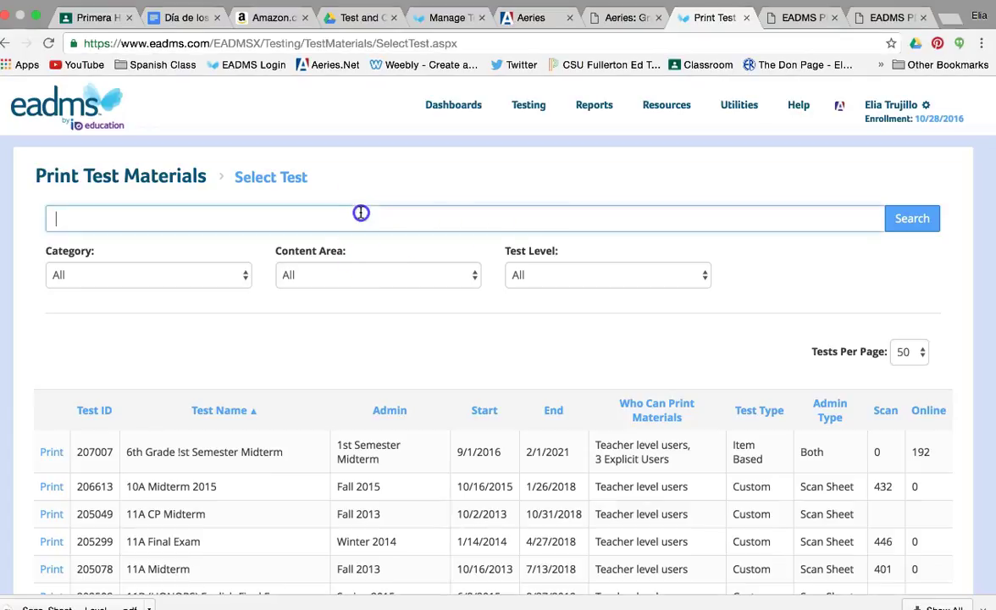
pyautogui.write('207052')
pyautogui.click(924, 222)
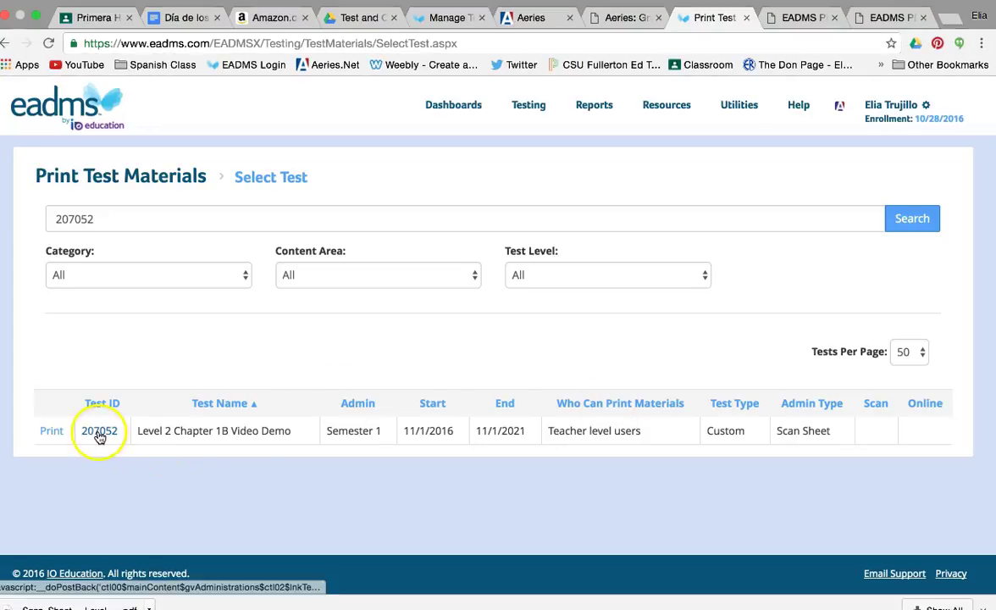
# Step: Open the Print Scan Sheets page for test 207052 (Level 2 Chapter 1B Video Demo) and review it
pyautogui.click(53, 431)
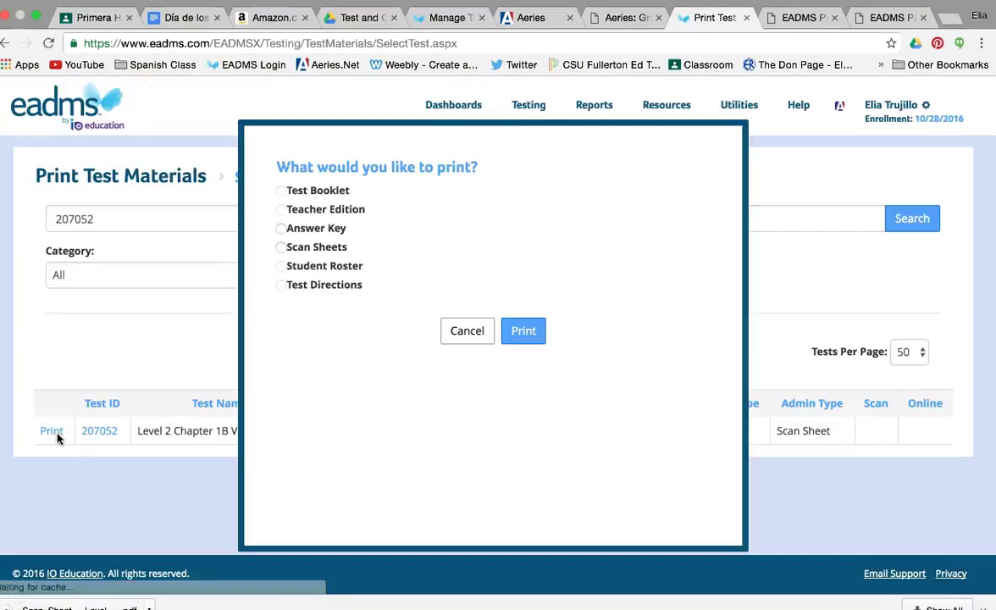
pyautogui.click(281, 247)
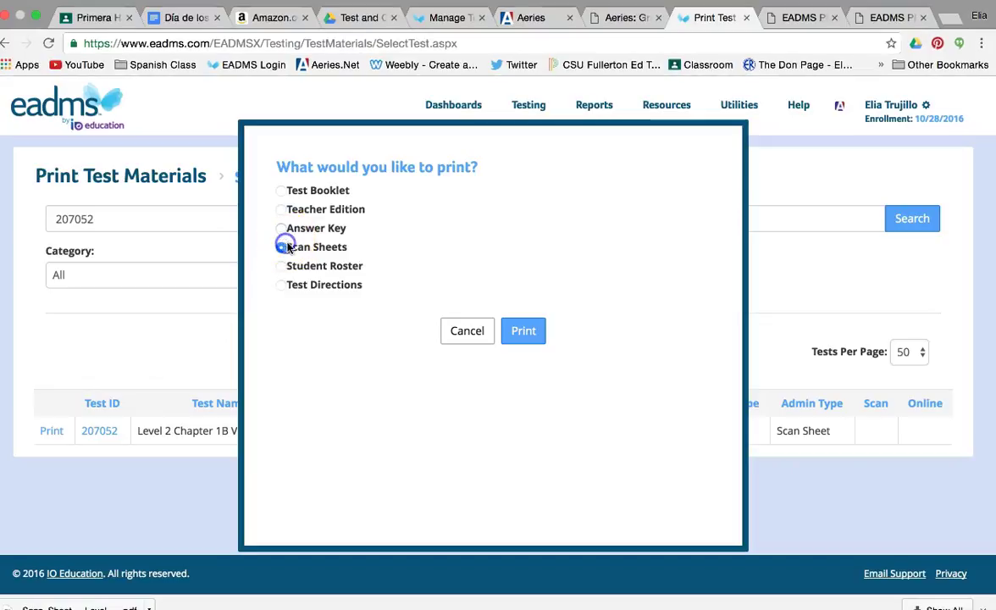
pyautogui.click(521, 336)
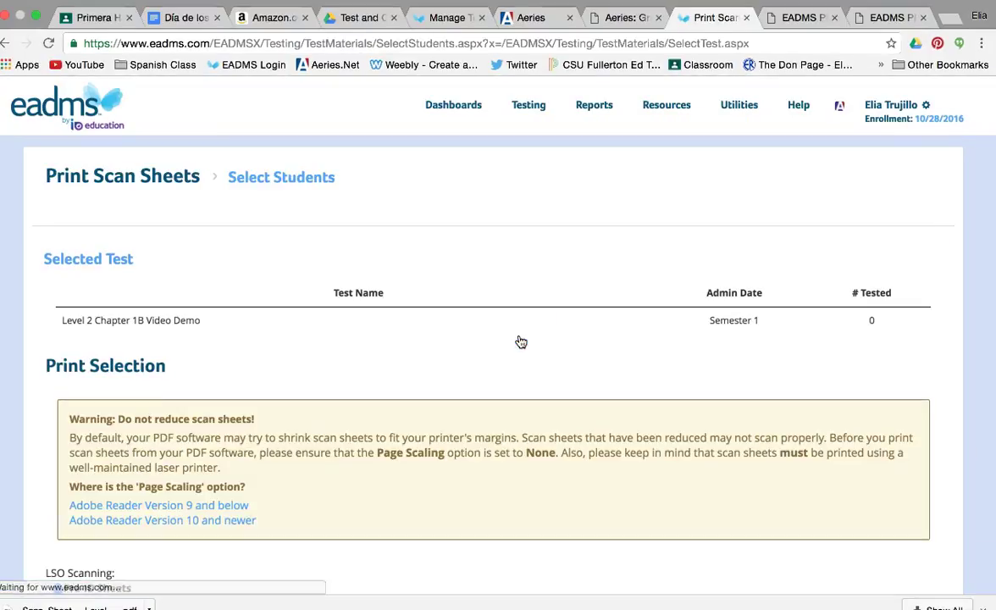
pyautogui.scroll(-3, 521, 341)
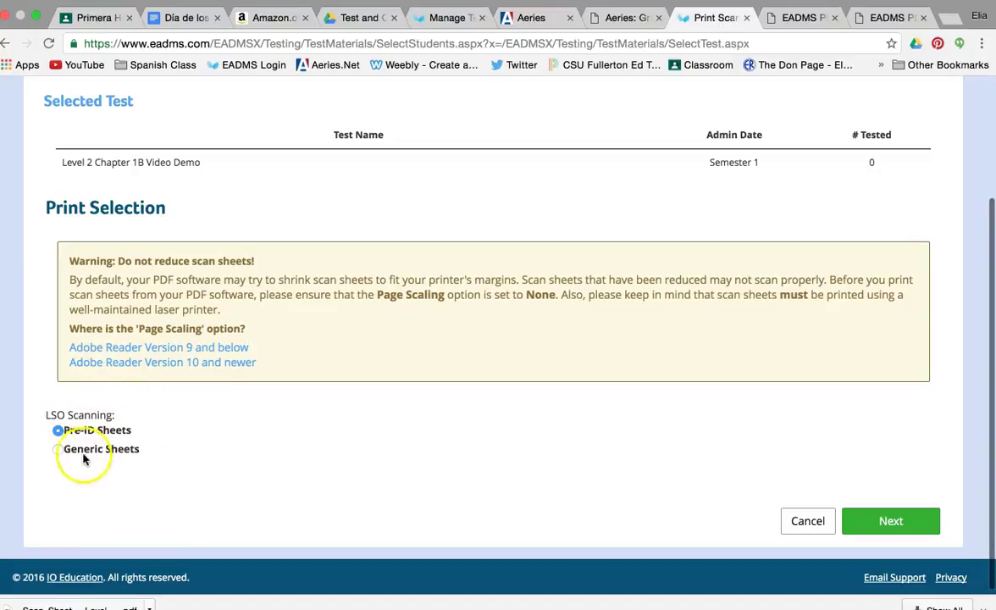
pyautogui.scroll(1, 479, 311)
pyautogui.scroll(2, 479, 312)
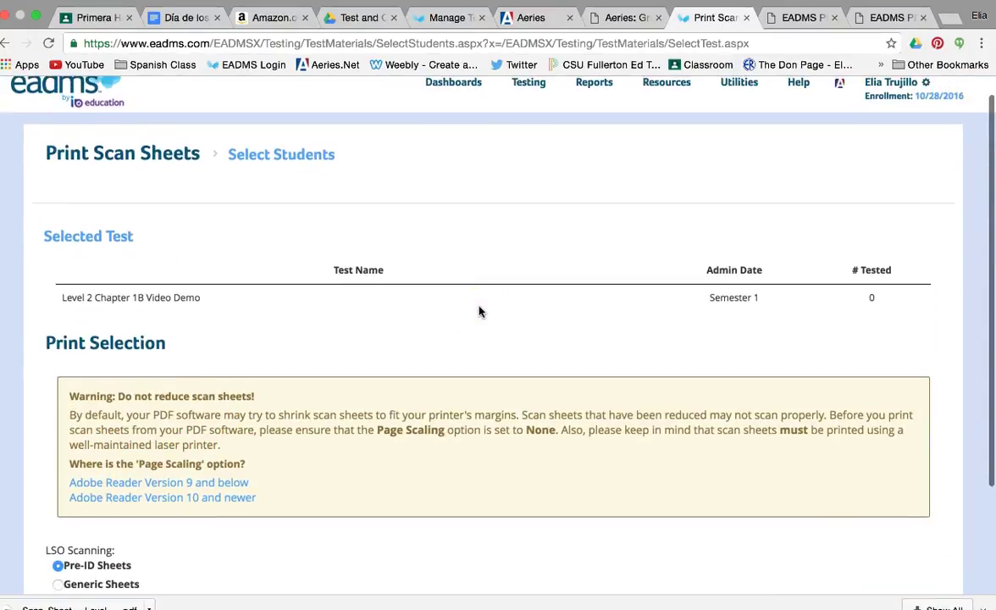